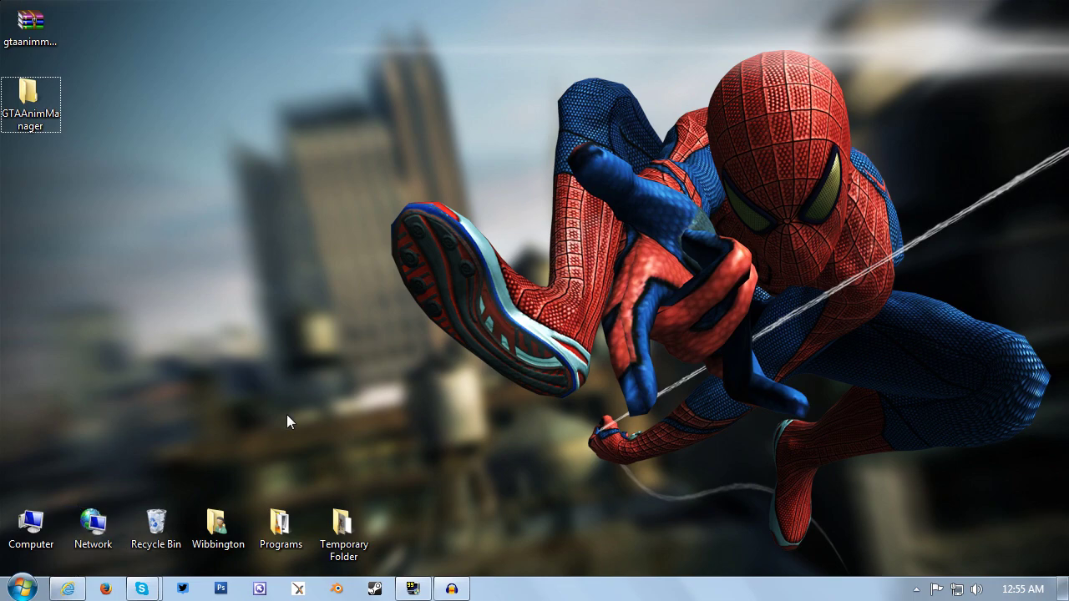
click(68, 588)
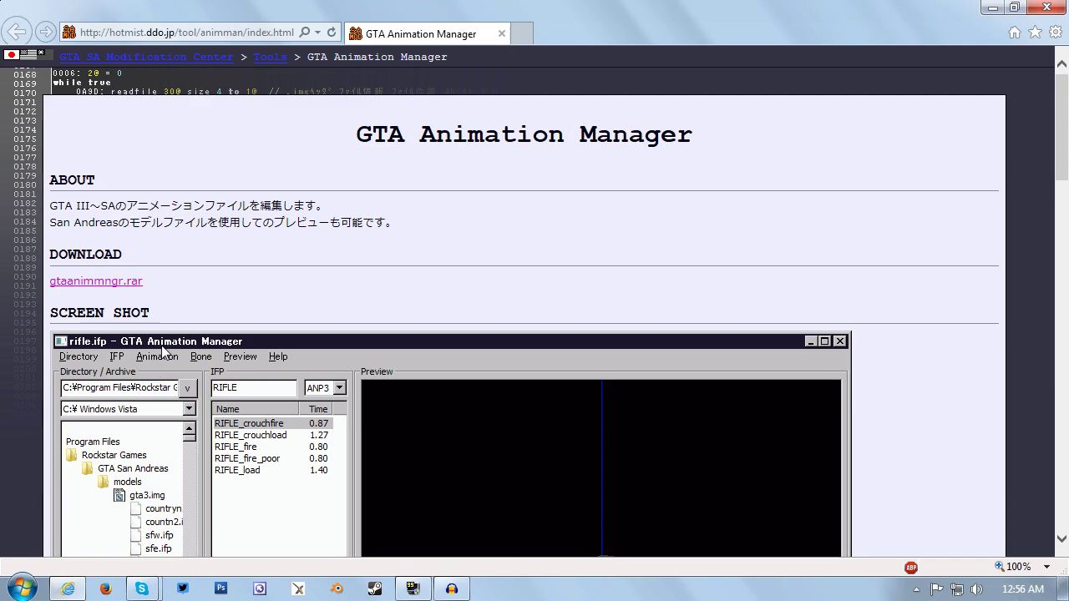
click(83, 284)
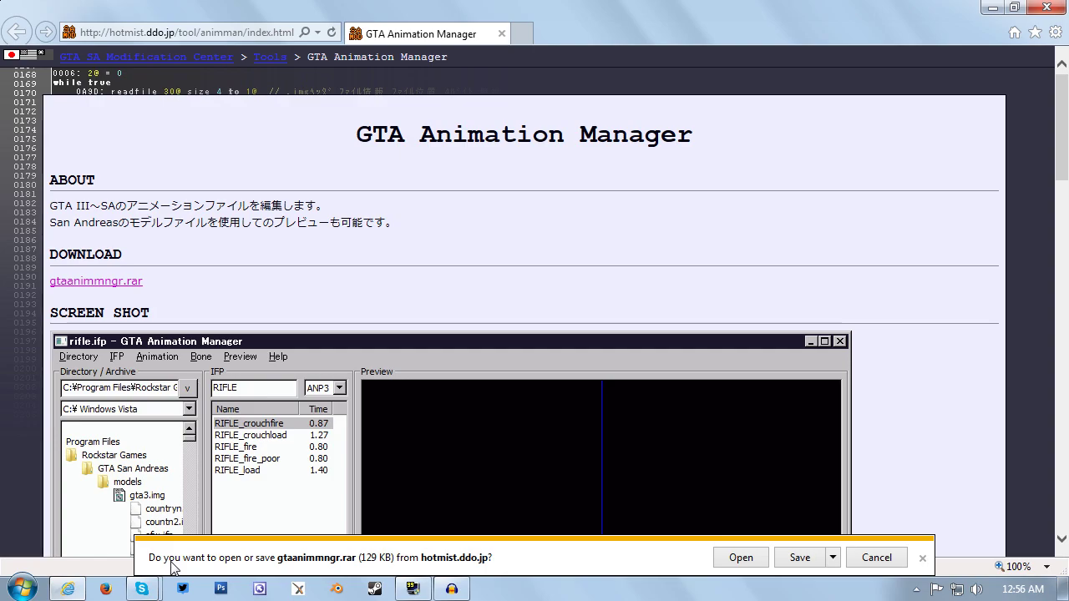
click(833, 558)
click(873, 539)
click(849, 520)
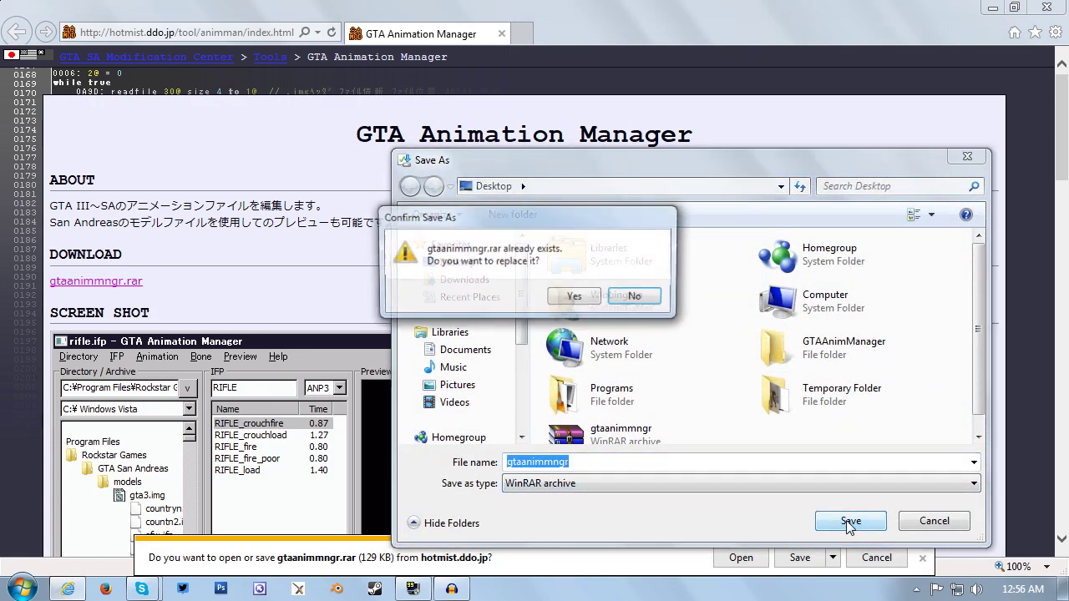
click(638, 299)
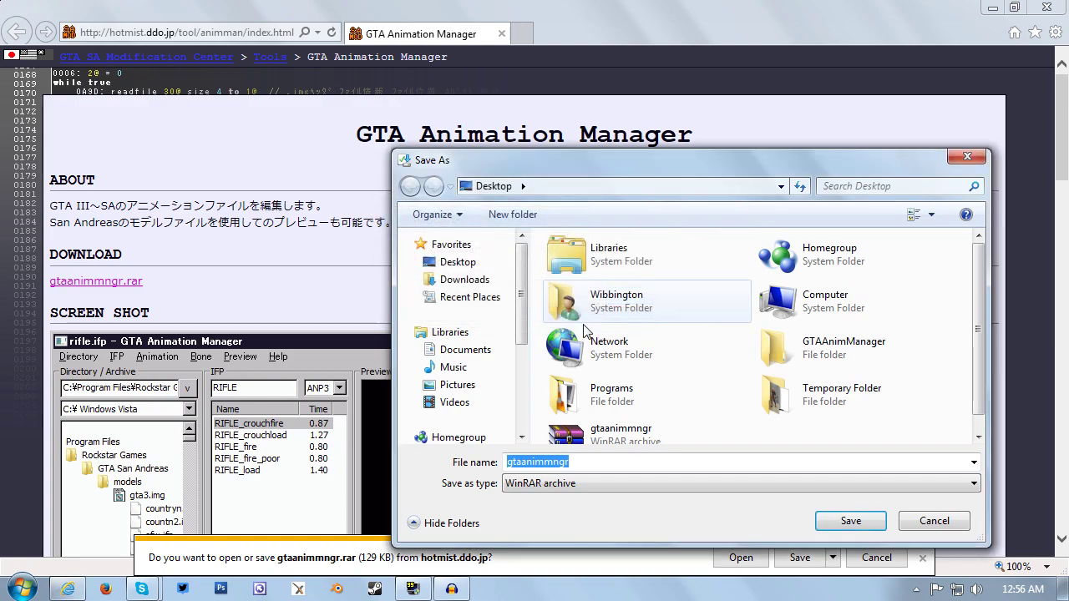
click(933, 521)
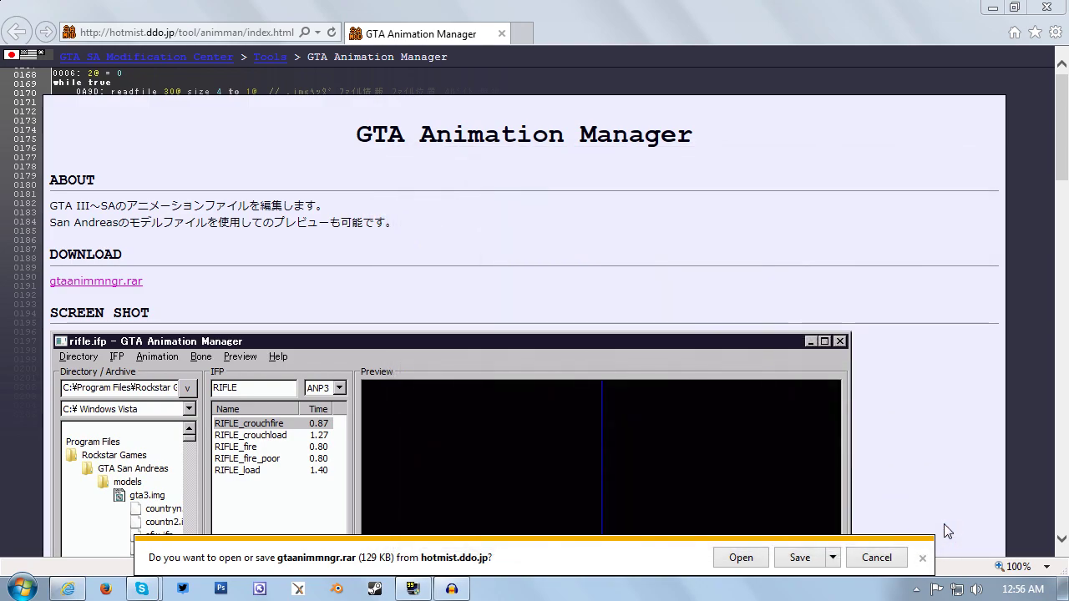
click(876, 558)
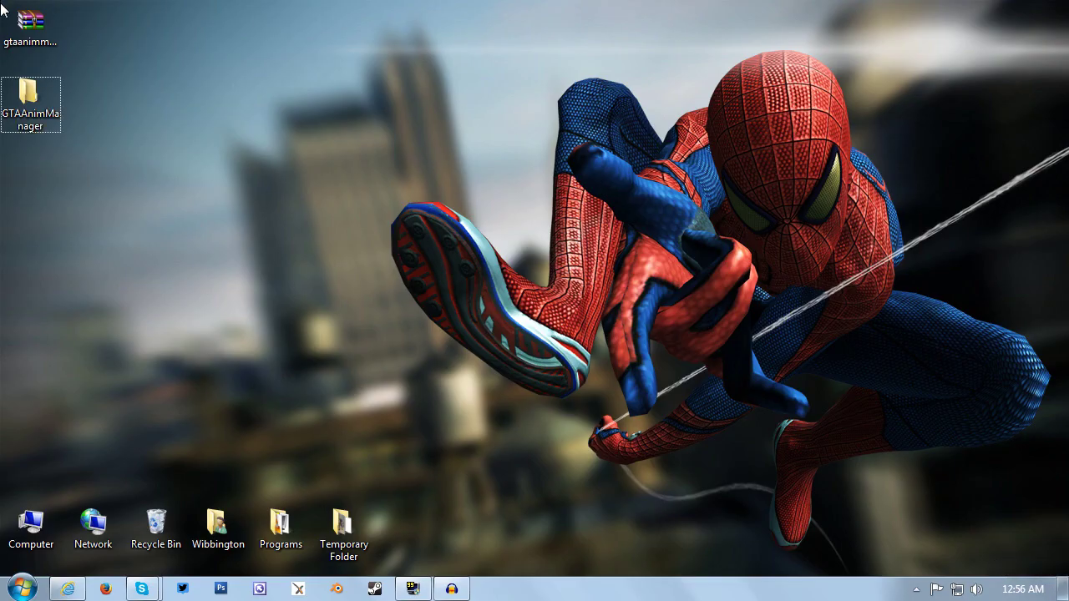
Step: Run the GTAAnimManager application from the GTAAnimManager folder on the desktop and maximize its window
double_click(25, 107)
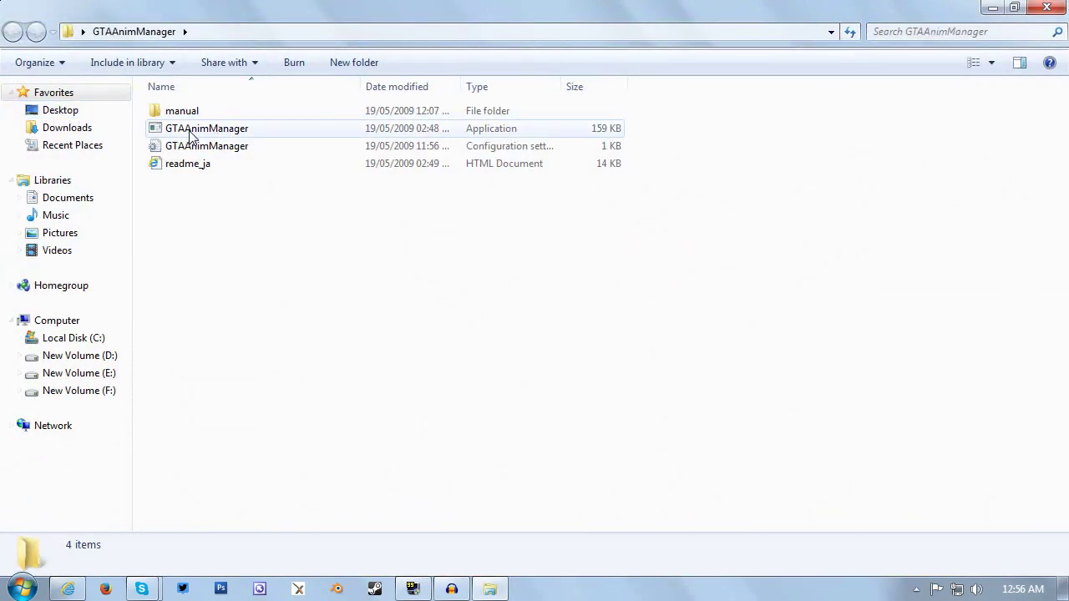
double_click(228, 137)
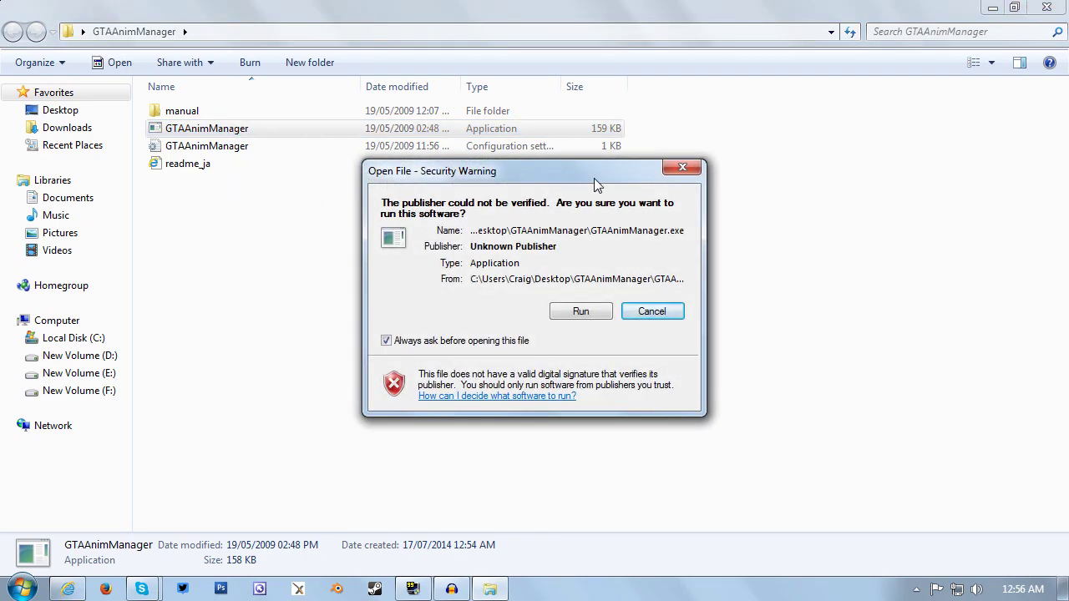
click(569, 315)
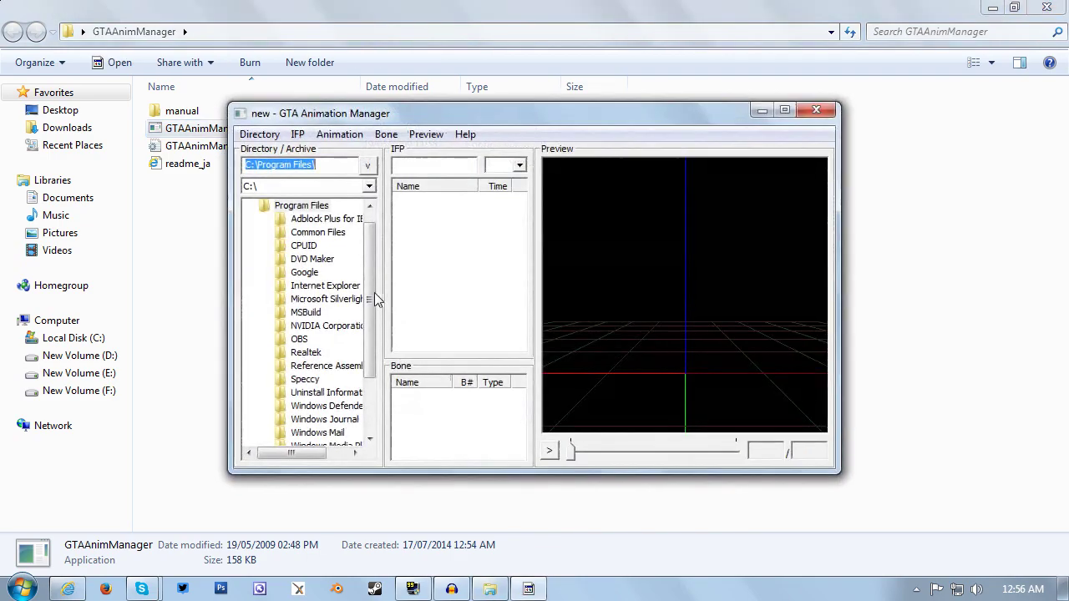
click(783, 110)
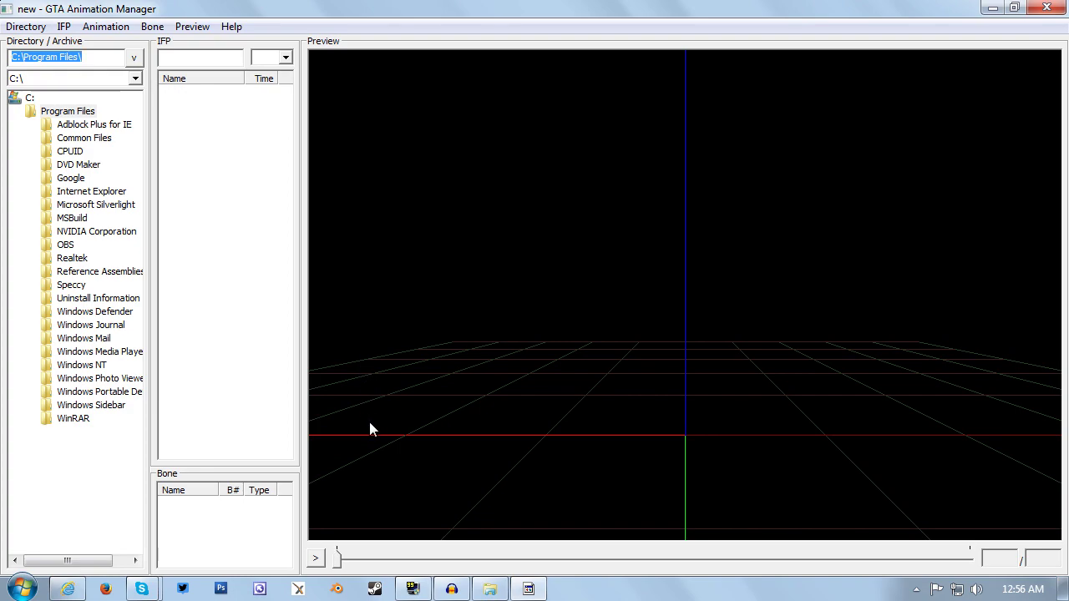
Step: Load the character model cwmyfr.dff from the Farmer Cowboy Hat folder in Mods, Grand Theft Auto - San Andreas, BACKUPS on drive F: into the preview
mouse_move(823, 389)
mouse_down()
mouse_move(744, 392)
mouse_move(825, 390)
mouse_up()
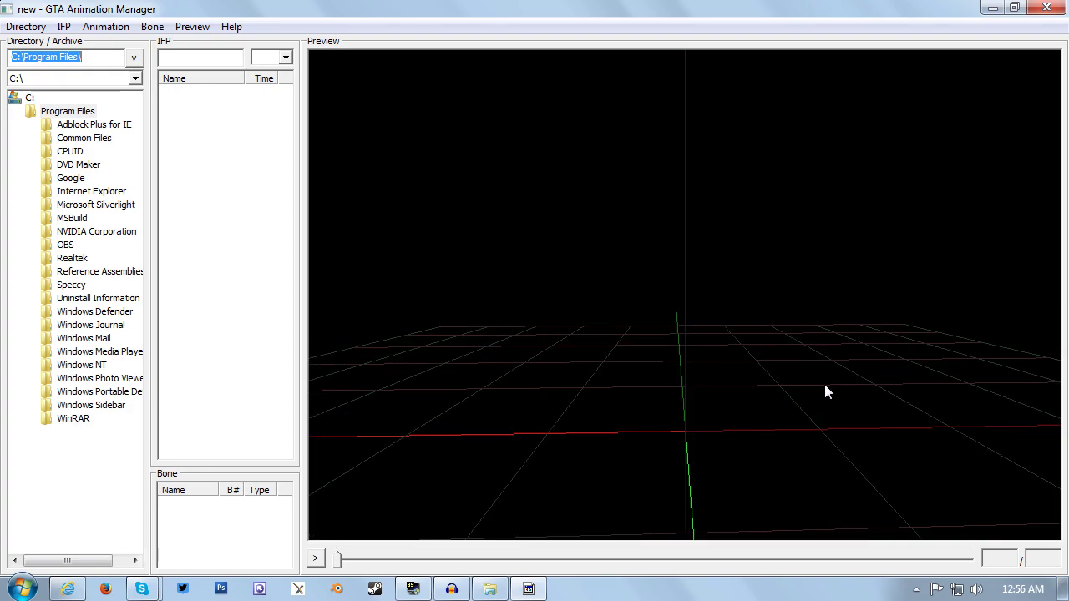
click(192, 27)
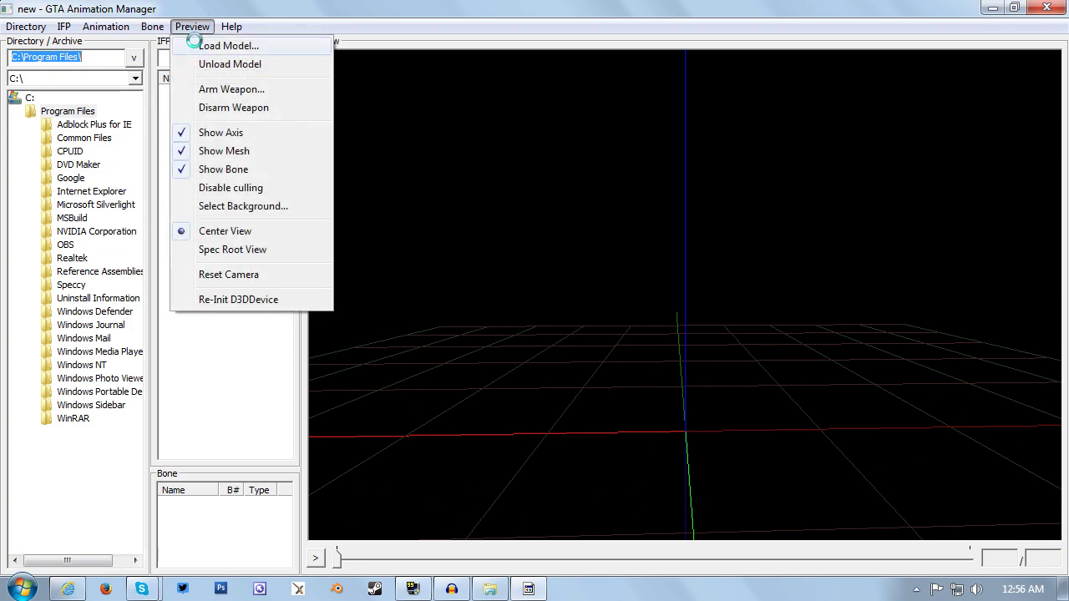
click(195, 45)
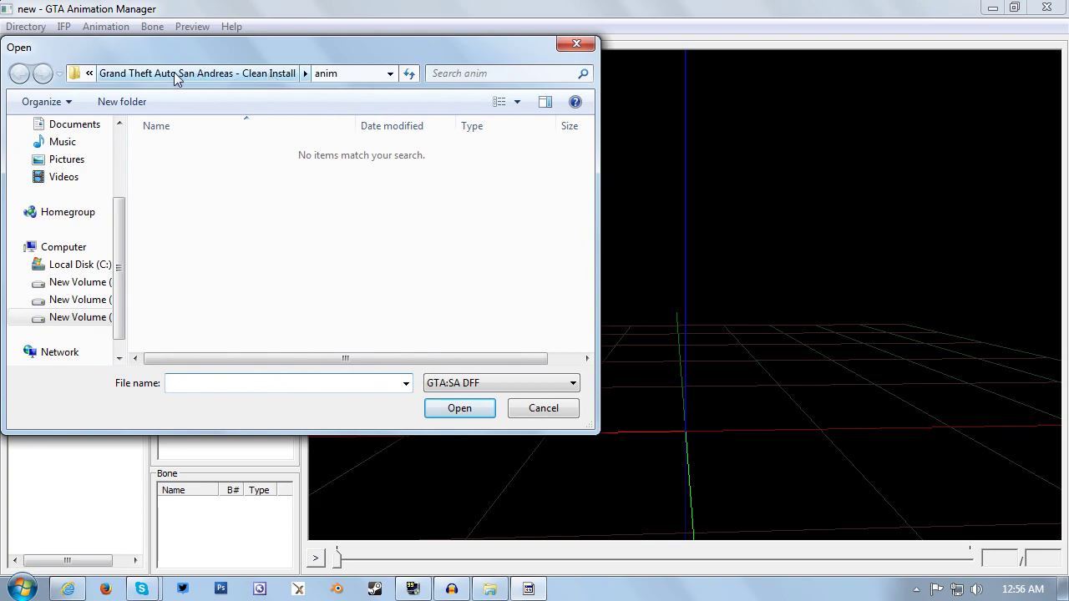
click(176, 75)
click(80, 317)
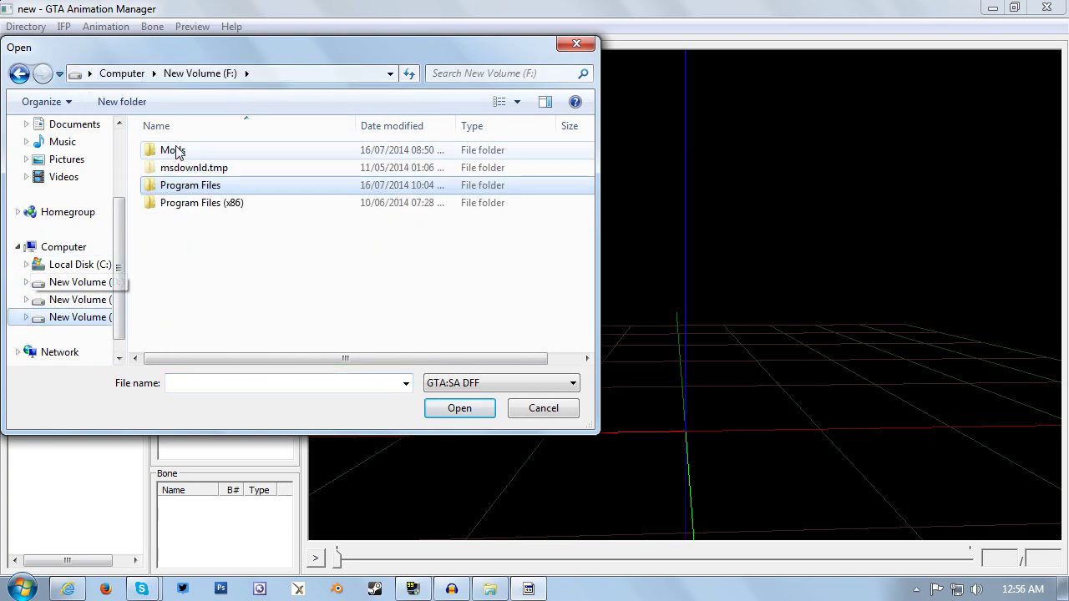
double_click(177, 151)
double_click(191, 169)
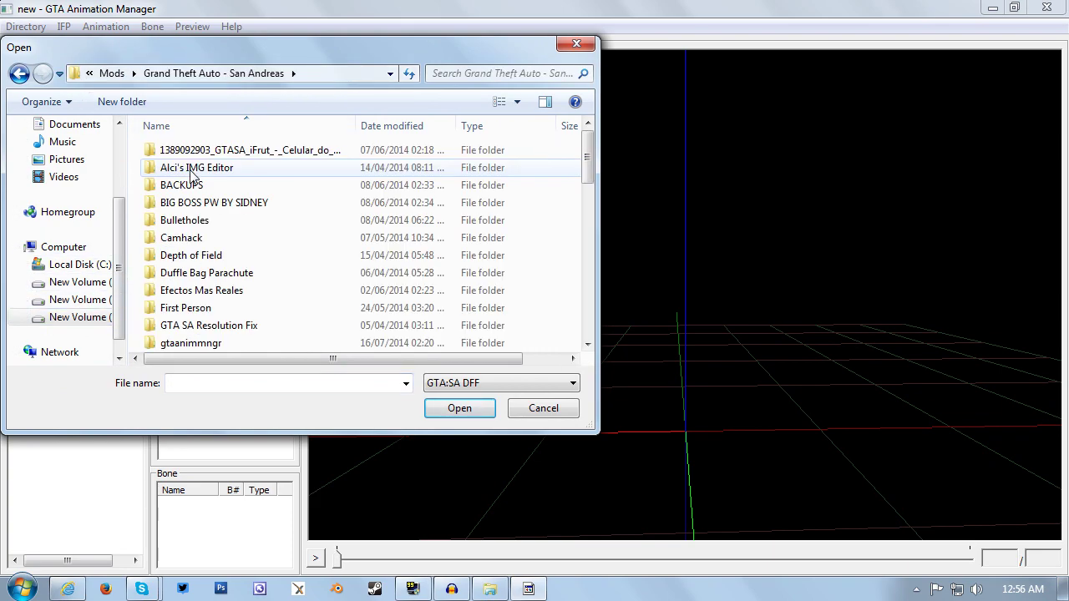
double_click(197, 185)
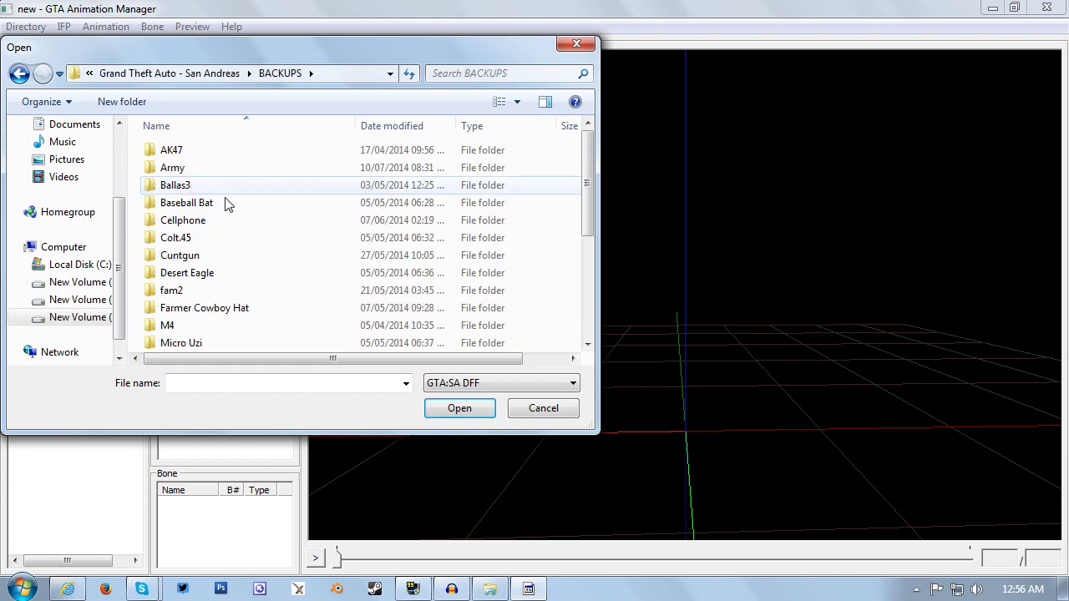
double_click(296, 309)
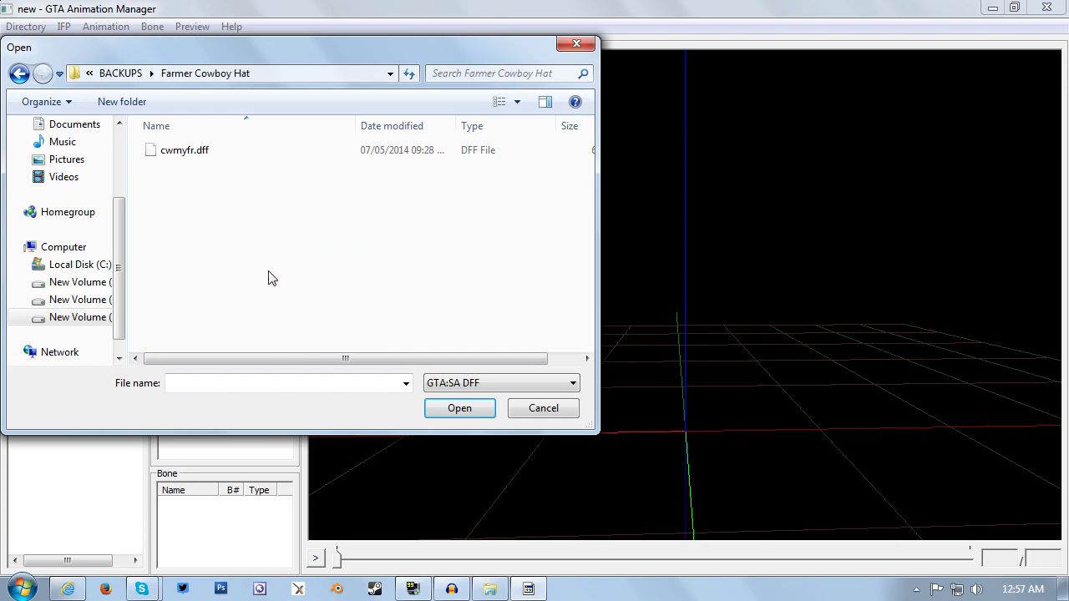
double_click(184, 158)
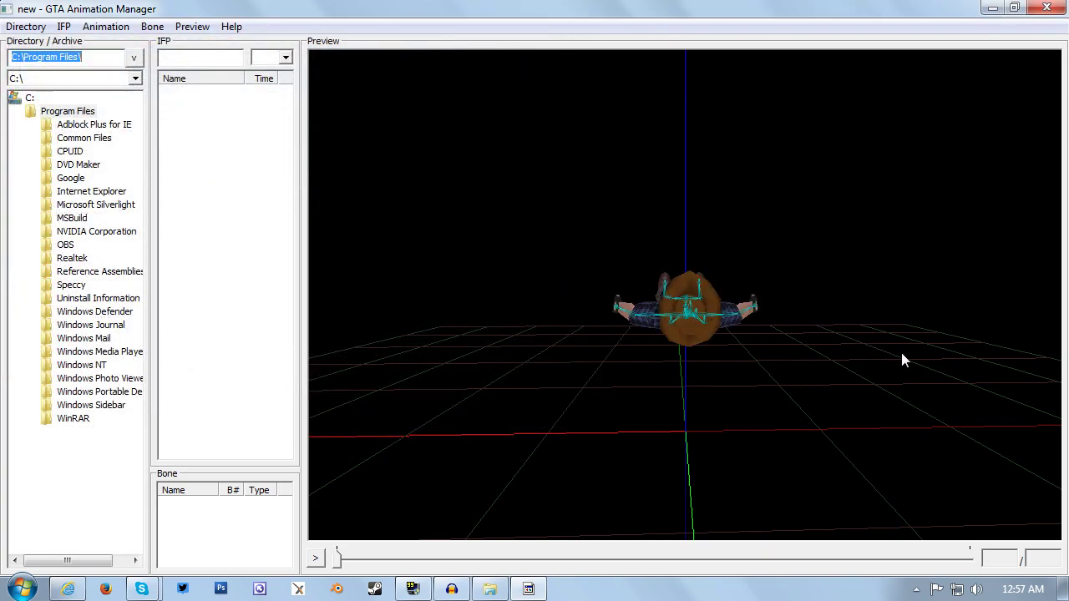
Step: Examine the loaded character model and its bones from several angles and distances, finishing with a front view
drag(904, 354, 847, 354)
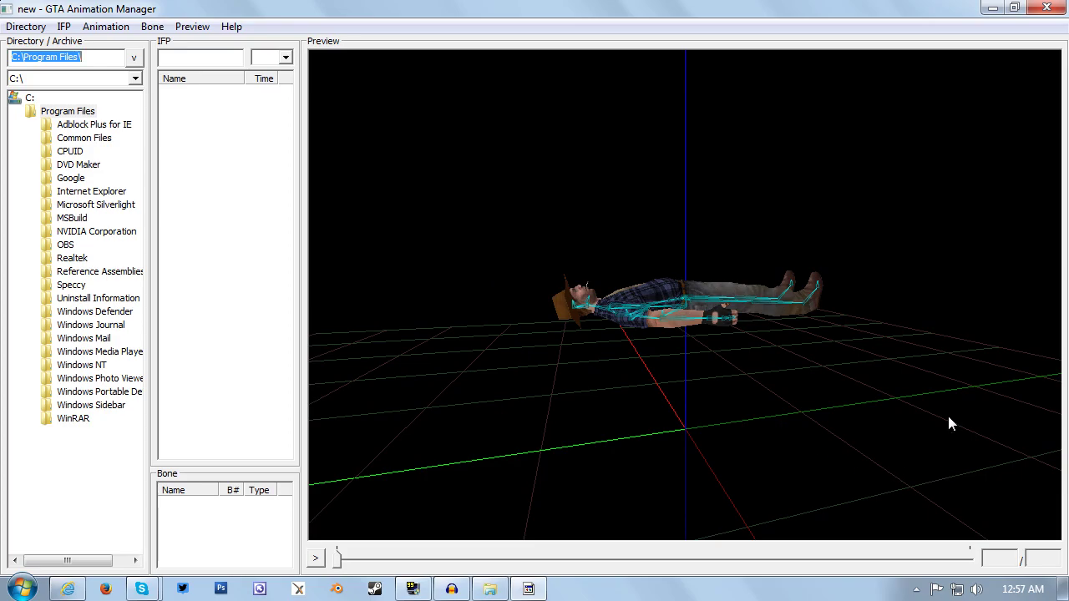
drag(948, 418, 909, 423)
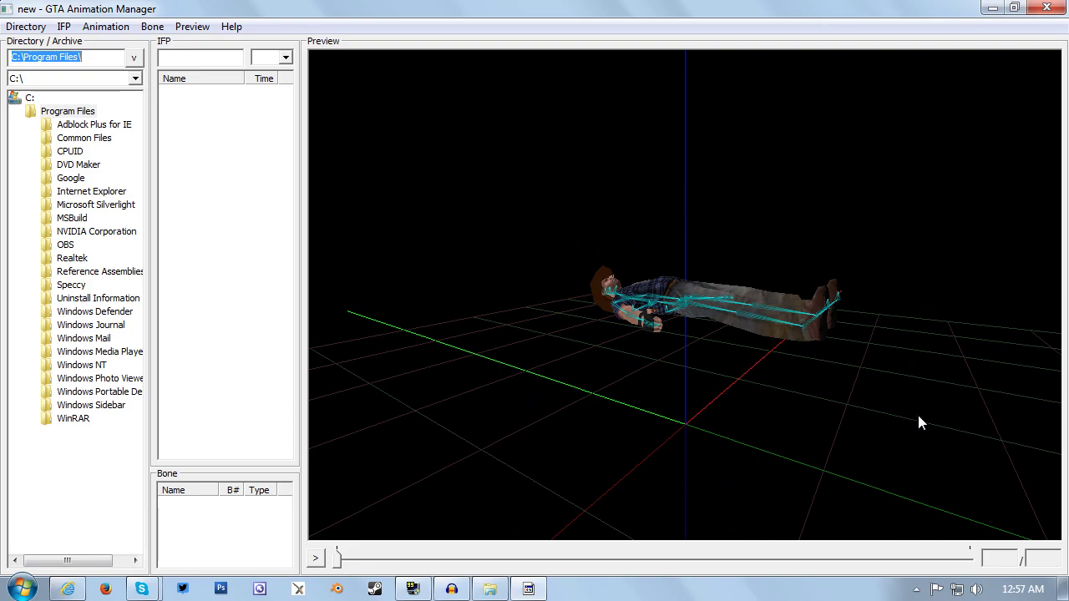
scroll(916, 405, up, 6)
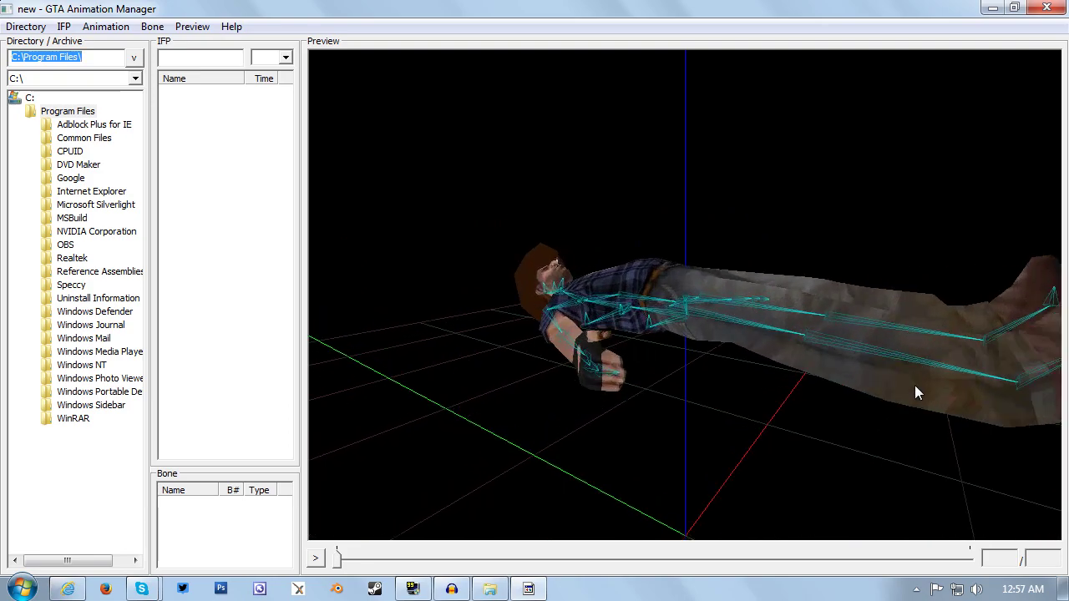
scroll(914, 383, down, 5)
scroll(919, 416, up, 5)
scroll(913, 369, down, 5)
scroll(925, 437, up, 1)
drag(924, 420, 708, 395)
key(1)
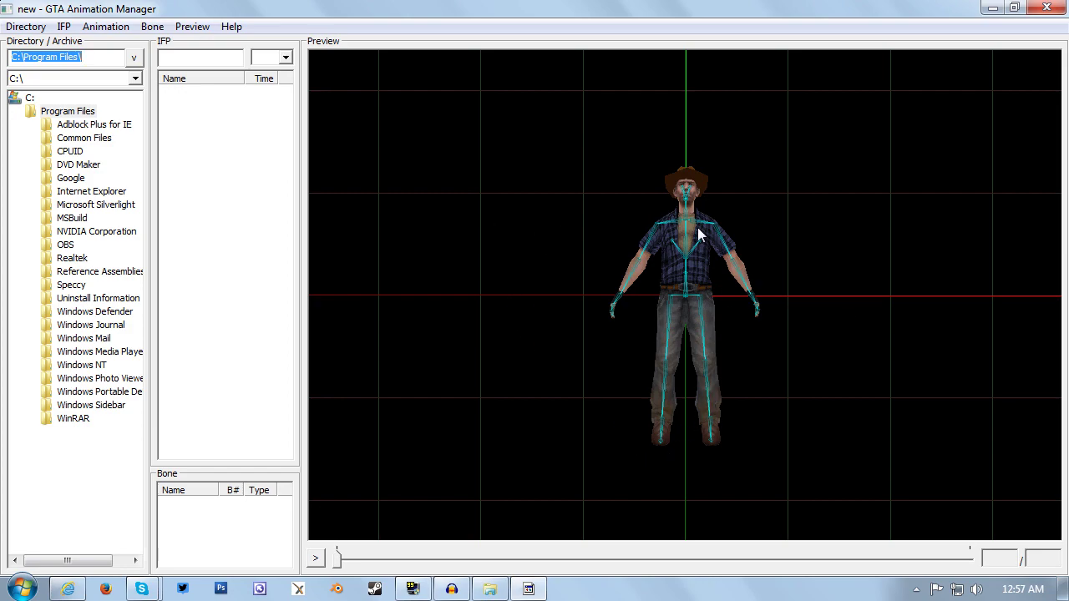
Step: Arm the character with the weapon model chromegun.dff from the GTAV Pump Shotgun mod folder
click(184, 27)
click(233, 91)
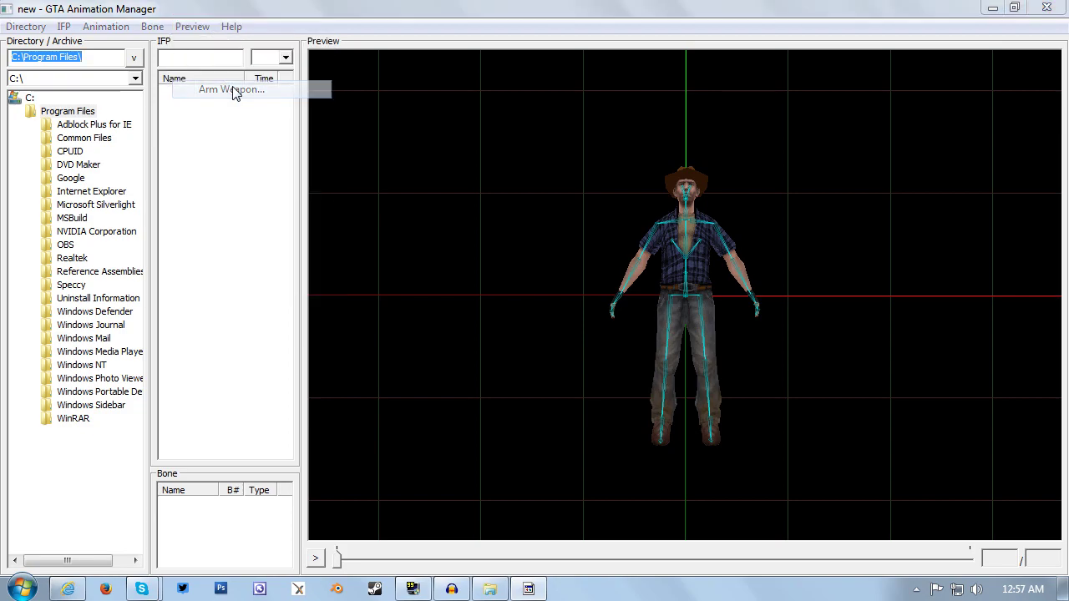
click(118, 73)
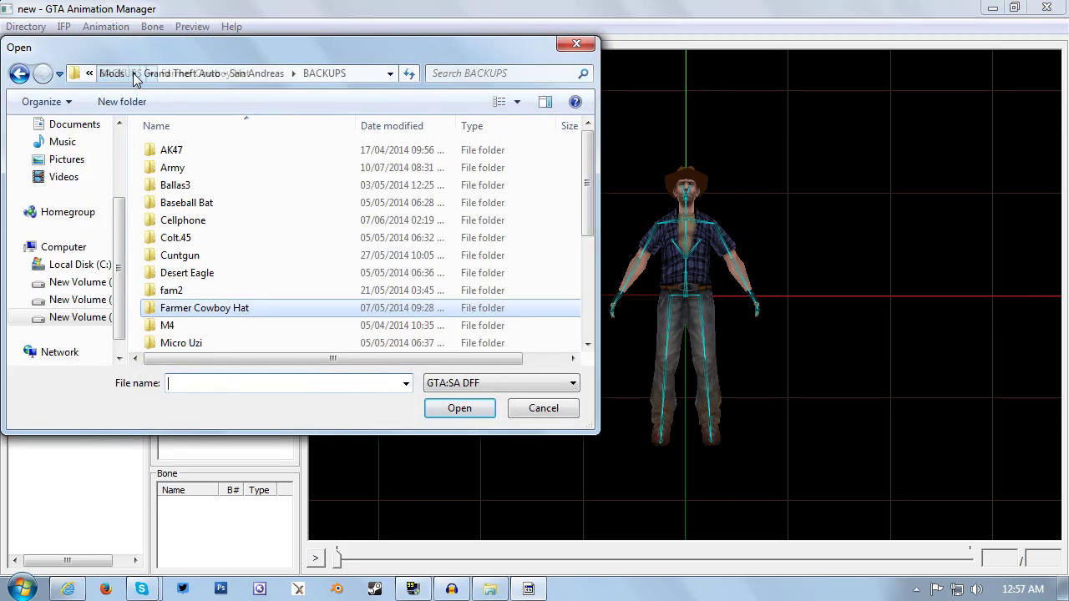
click(201, 74)
drag(585, 167, 587, 229)
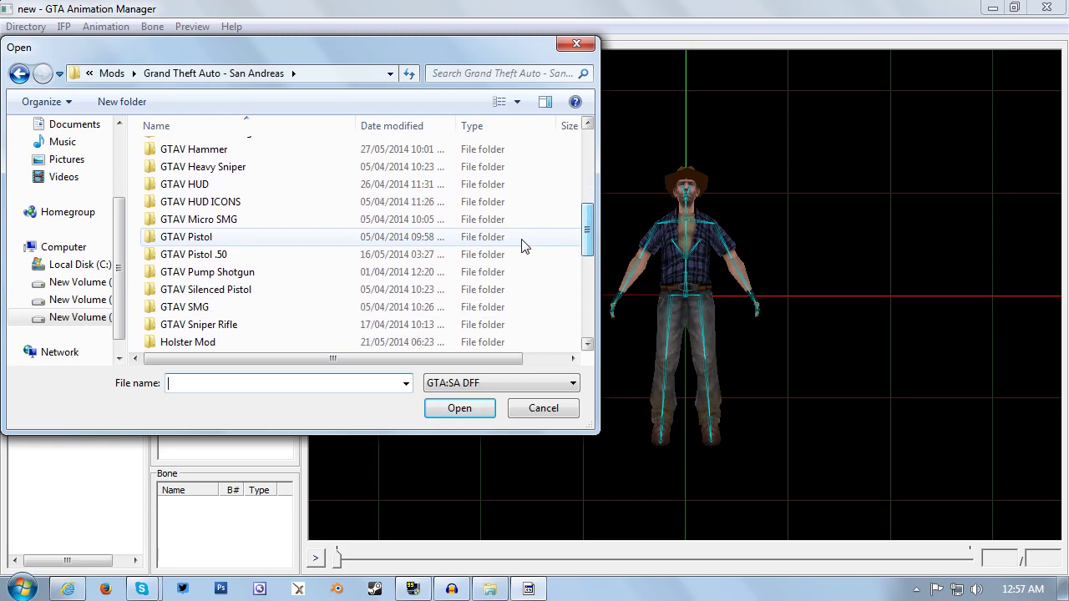
click(186, 272)
click(460, 408)
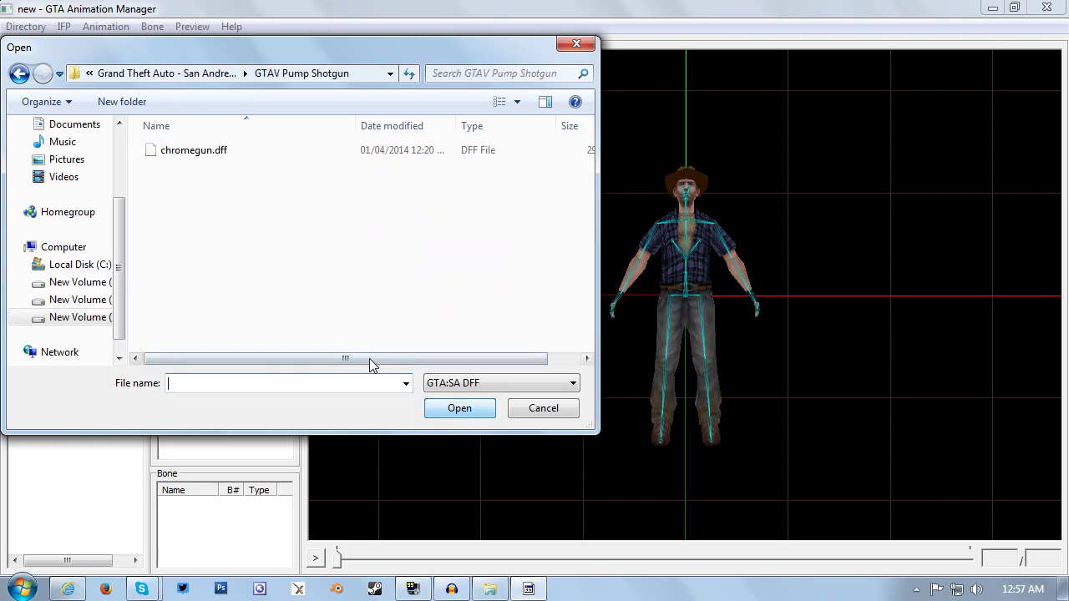
double_click(198, 151)
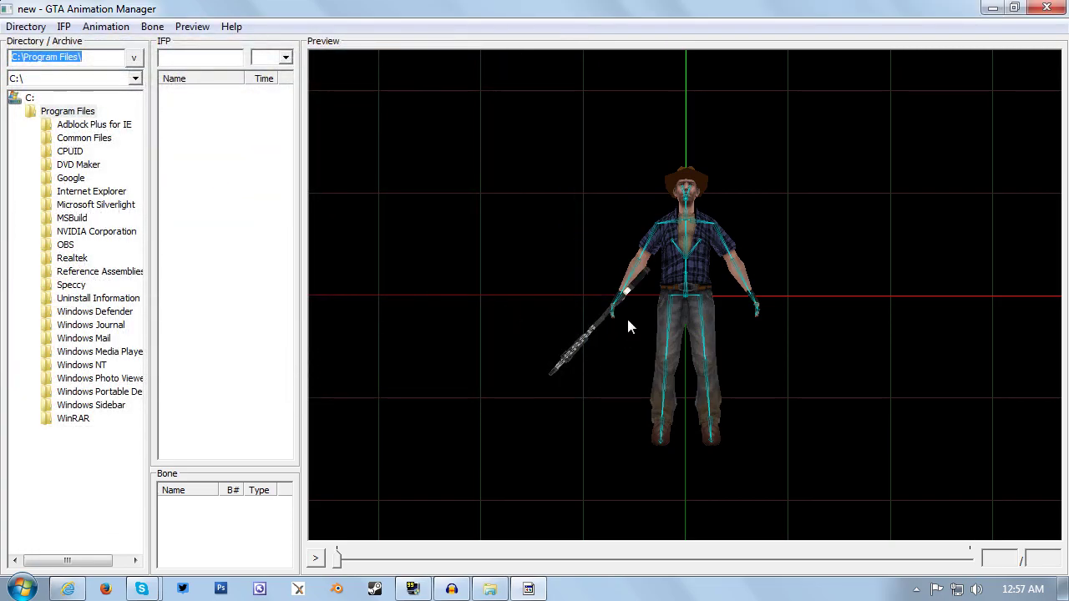
mouse_move(565, 370)
mouse_down()
mouse_move(664, 308)
mouse_move(654, 276)
mouse_move(629, 281)
mouse_move(561, 371)
mouse_up()
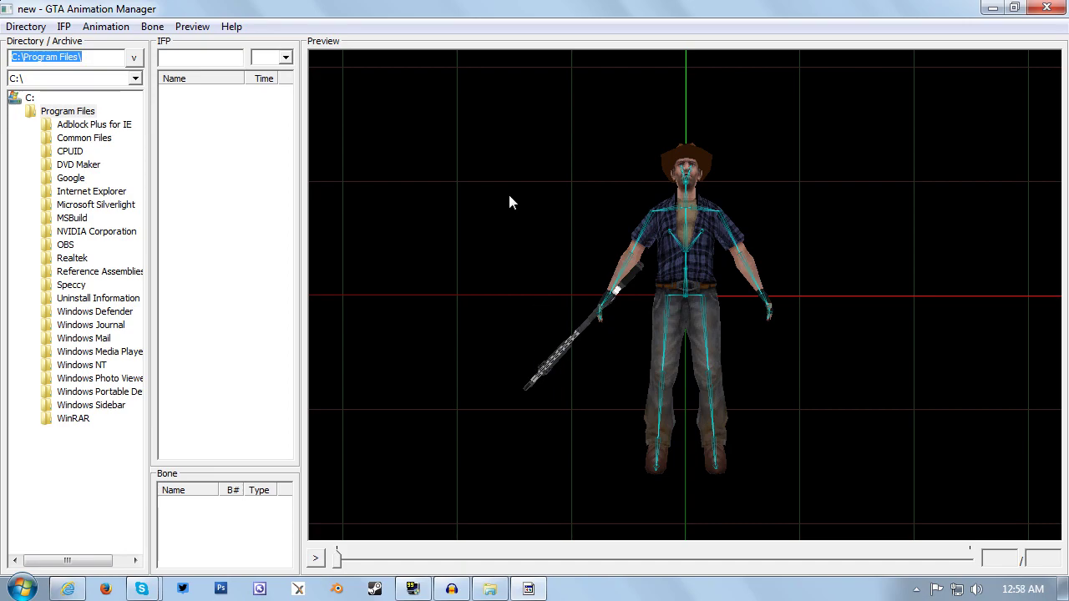
Step: Start opening a GTA:SA IFP file and browse to Program Files, Steam, SteamApps, common on drive F:
click(65, 27)
click(90, 46)
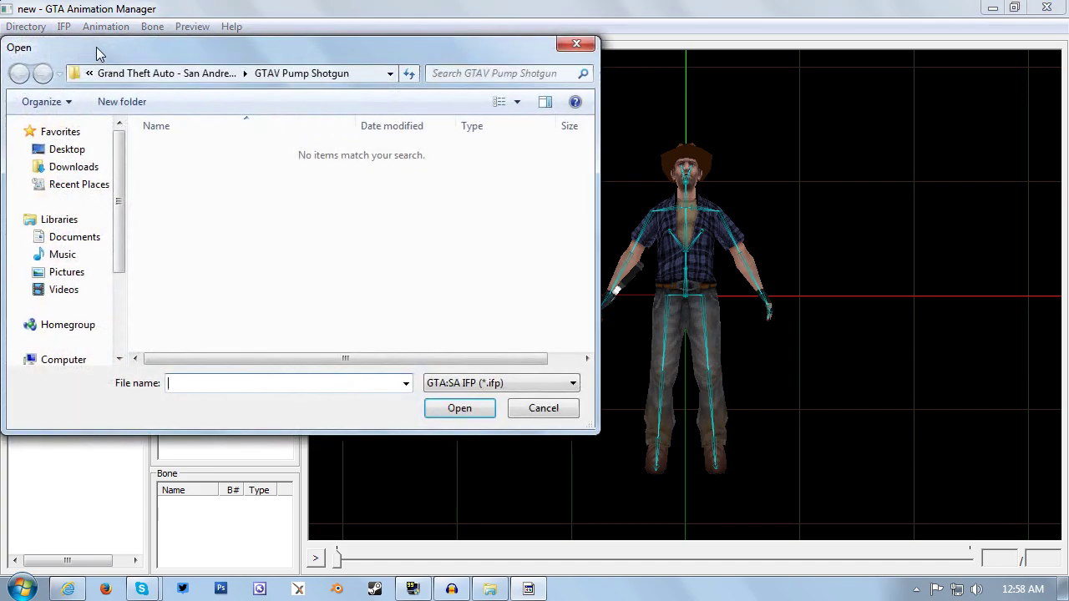
click(164, 73)
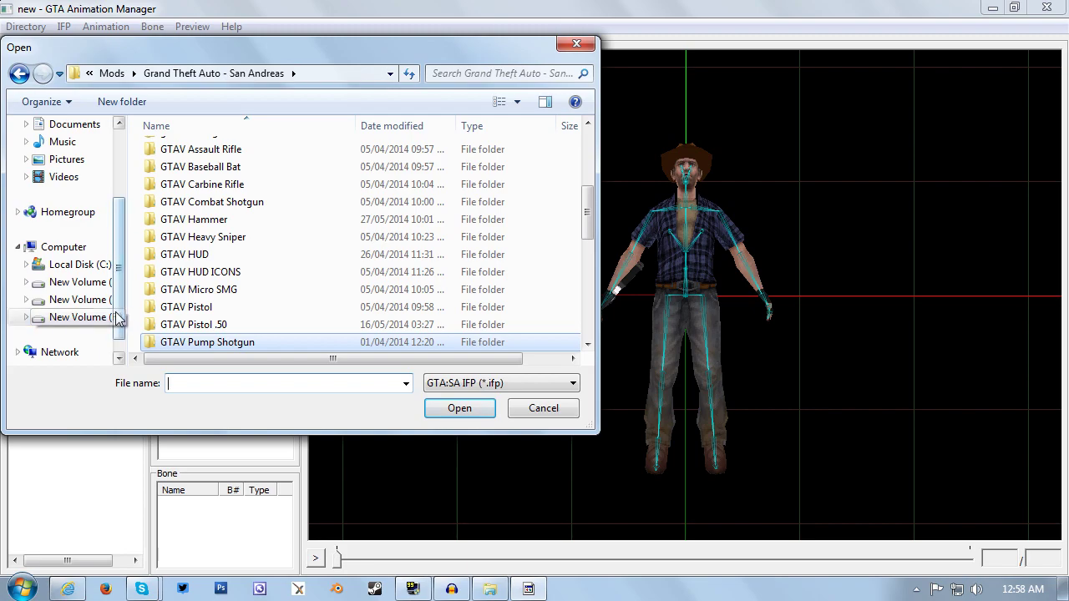
click(114, 317)
double_click(179, 185)
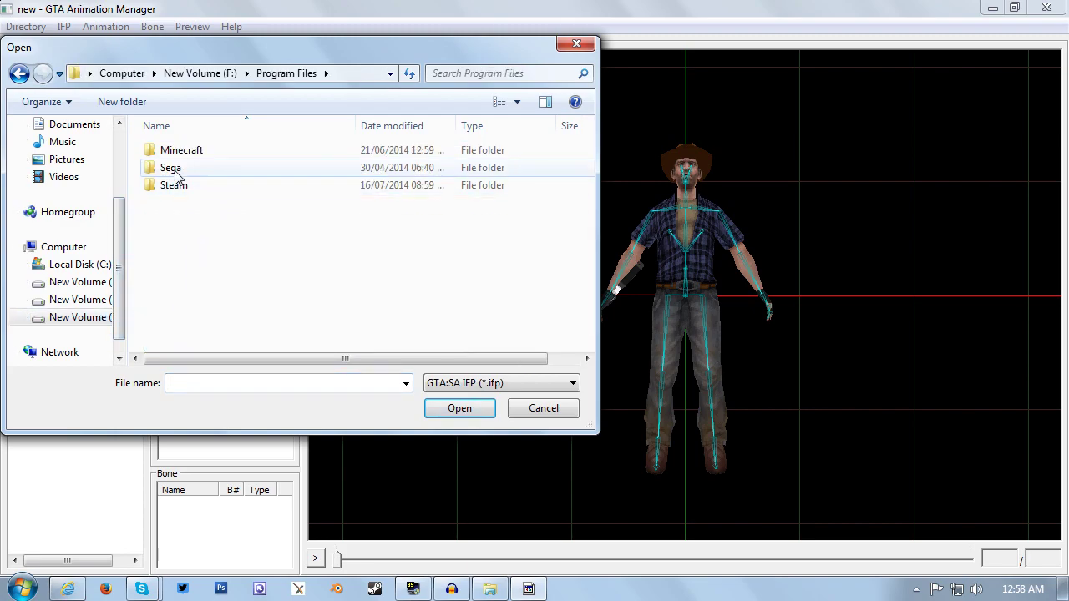
double_click(201, 181)
drag(588, 166, 594, 280)
double_click(227, 311)
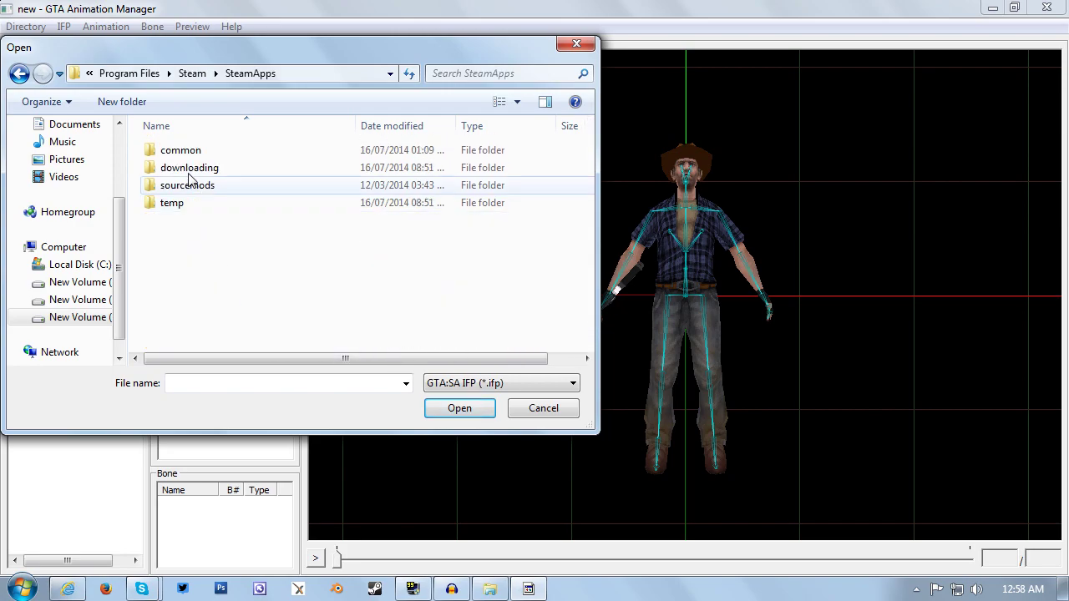
double_click(184, 154)
Step: Open ped.ifp from the anim folder of Grand Theft Auto San Andreas - Clean Install
click(334, 255)
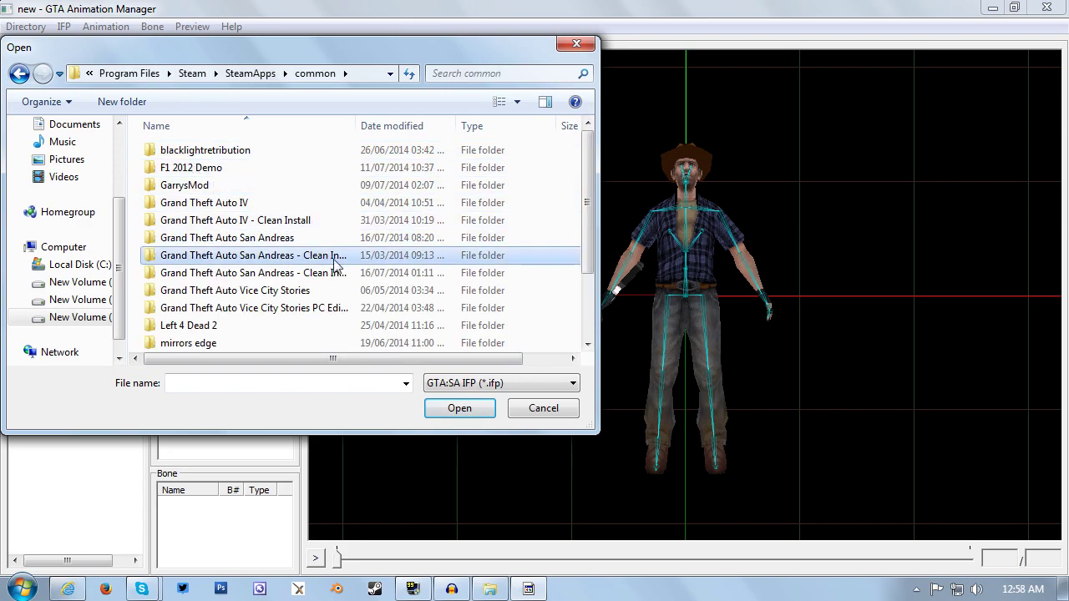
click(465, 408)
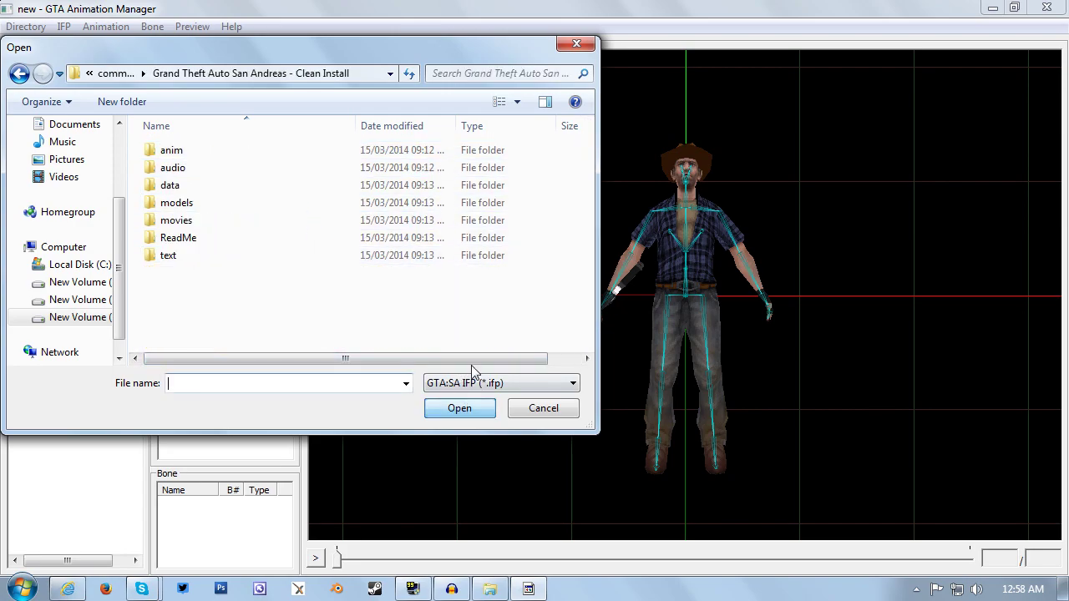
click(182, 154)
double_click(181, 154)
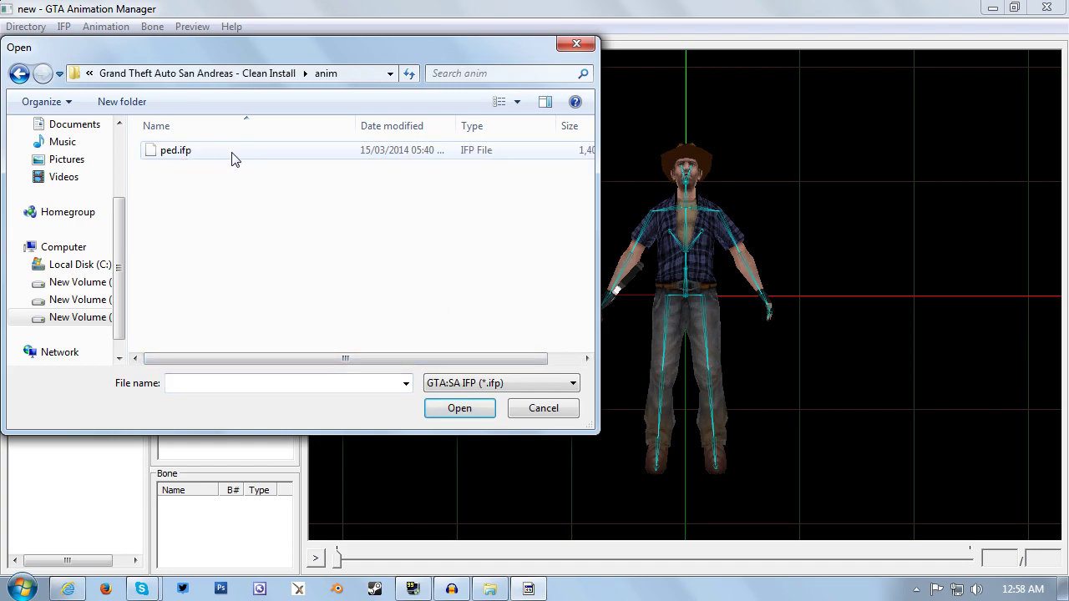
click(183, 152)
click(464, 408)
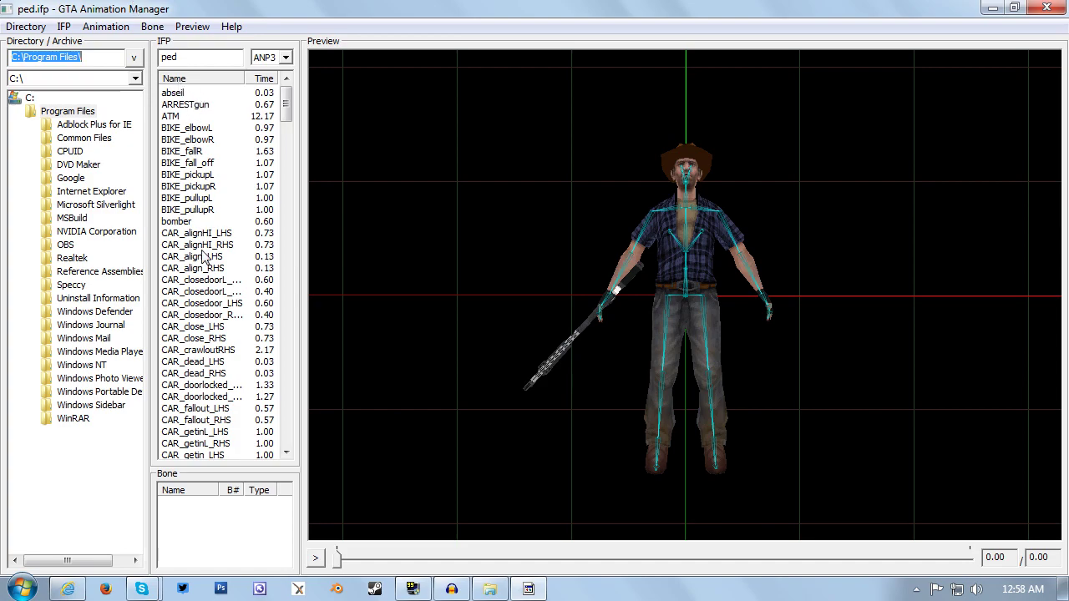
Step: Play the ARRESTgun animation from an angled front view of the character, and pause it
click(194, 105)
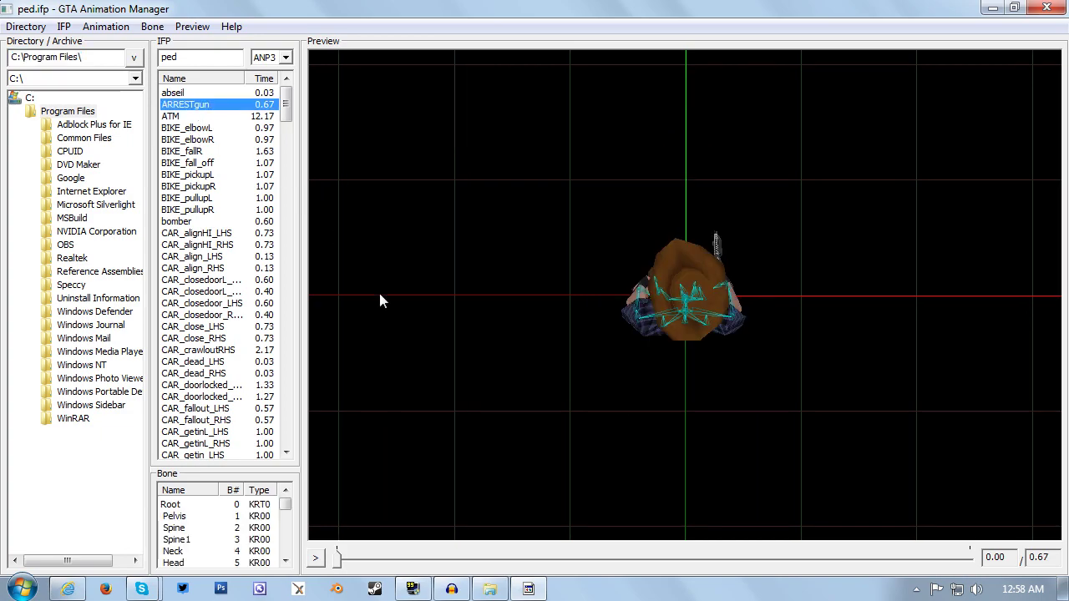
drag(703, 424, 539, 360)
click(317, 558)
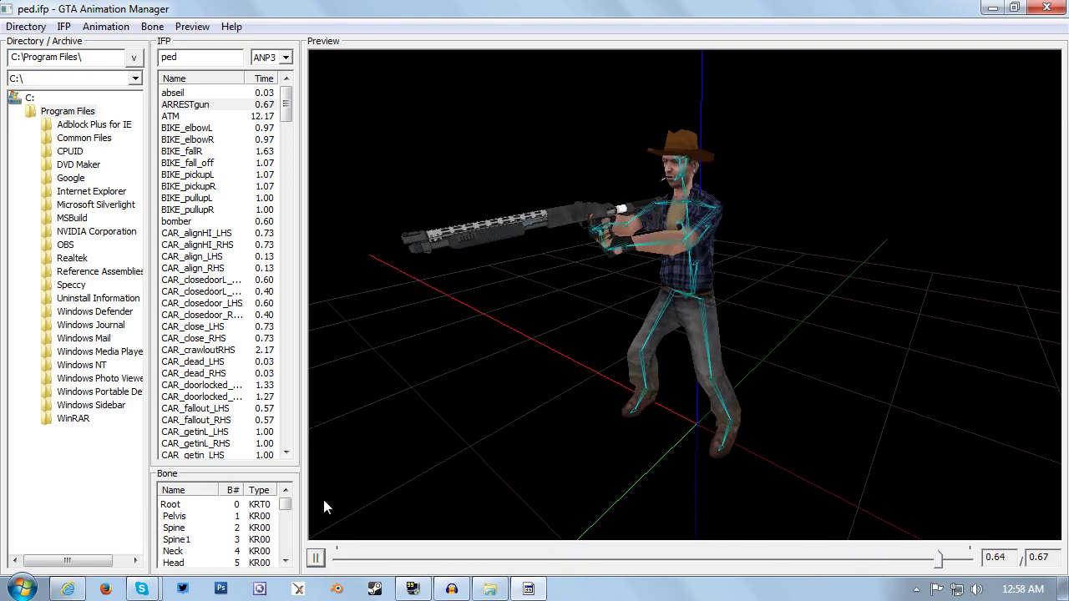
click(317, 559)
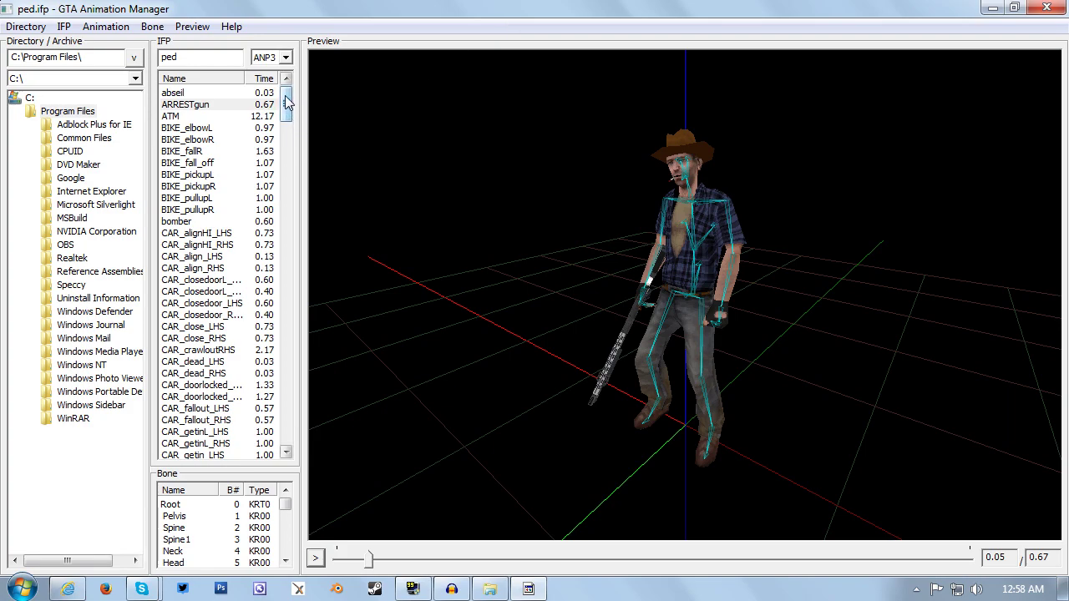
Step: Preview the cower animation on the character and view it from a different angle
drag(285, 101, 286, 167)
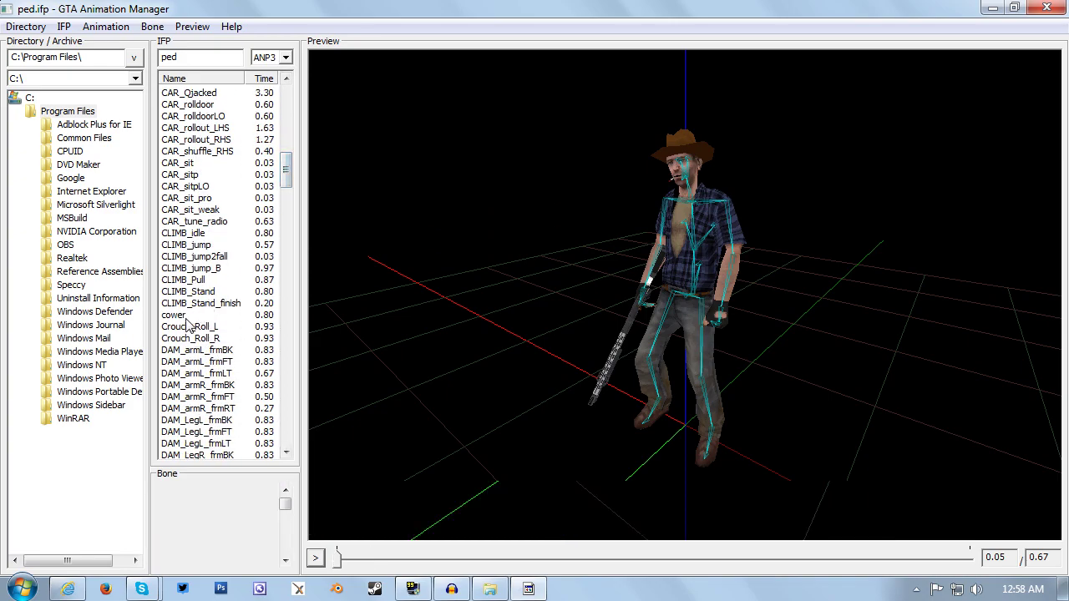
click(176, 315)
drag(814, 381, 840, 369)
Step: Browse the animation poses one by one from CLIMB_Stand_finish up to CAR_sit_pro and examine the seated pose from several angles
click(205, 306)
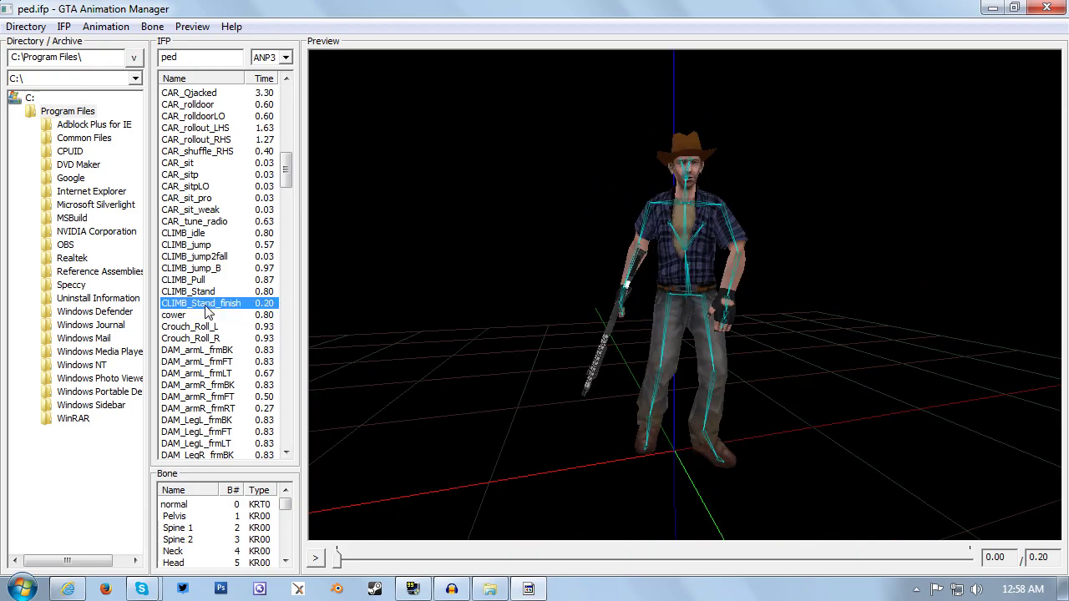
key(Up)
key(Up)
key(Up)
key(Up)
key(Up)
key(Up)
key(Up)
key(Up)
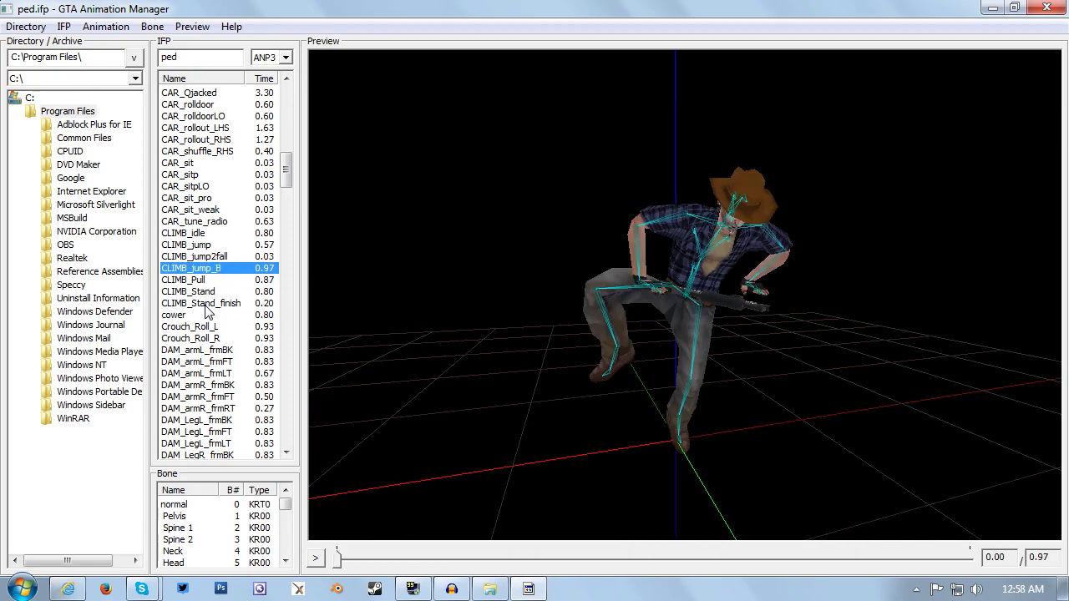
key(Up)
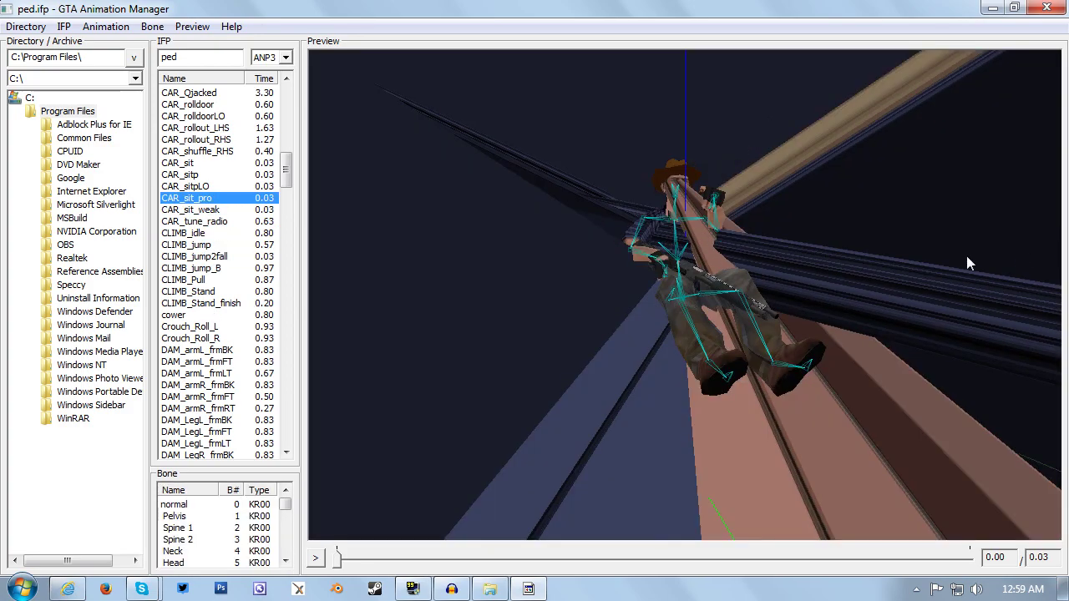
drag(872, 284, 669, 272)
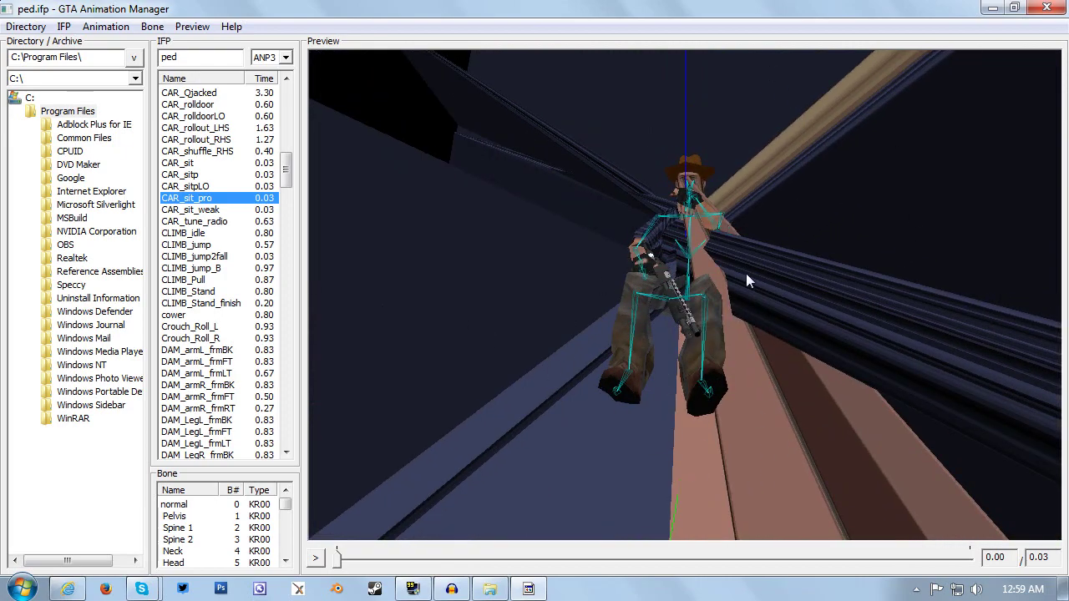
drag(748, 274, 785, 272)
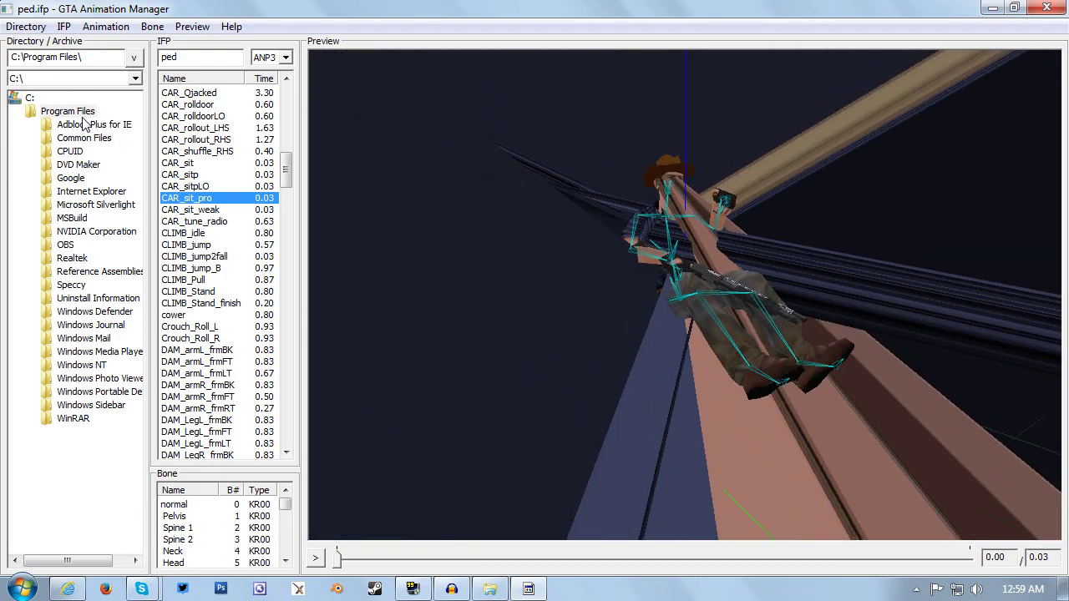
Step: Select the cower animation and examine its pose up close from several angles
click(176, 315)
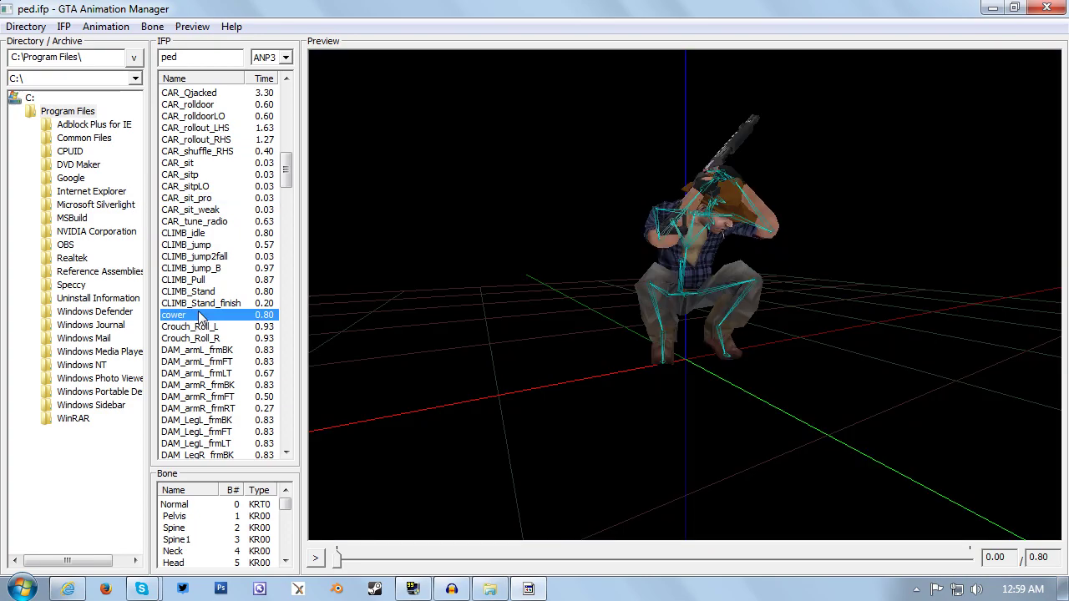
drag(681, 283, 641, 270)
click(192, 26)
click(240, 249)
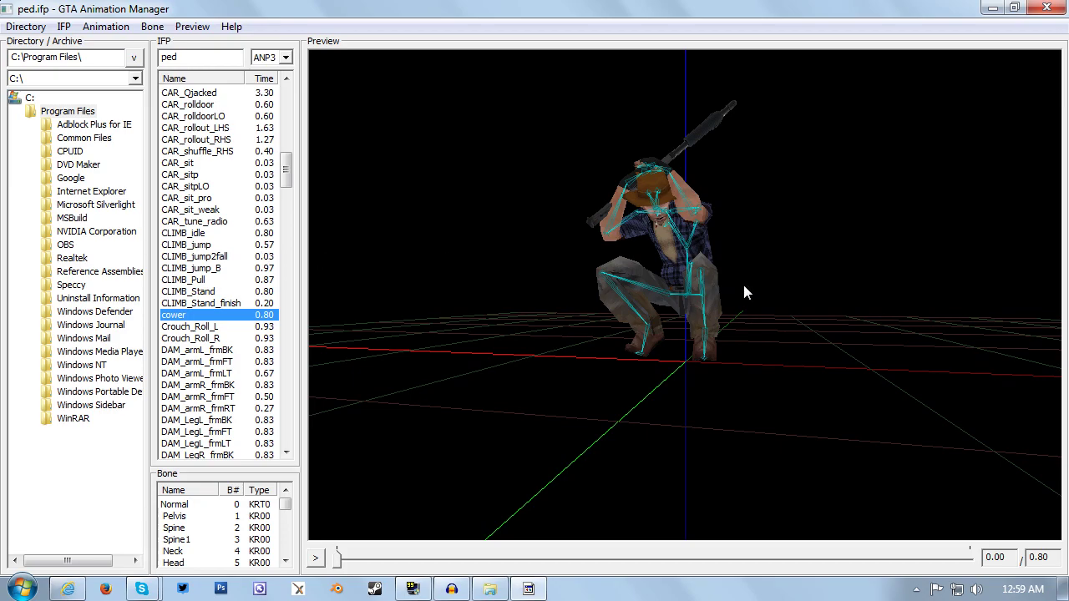
scroll(734, 305, up, 5)
scroll(731, 298, down, 3)
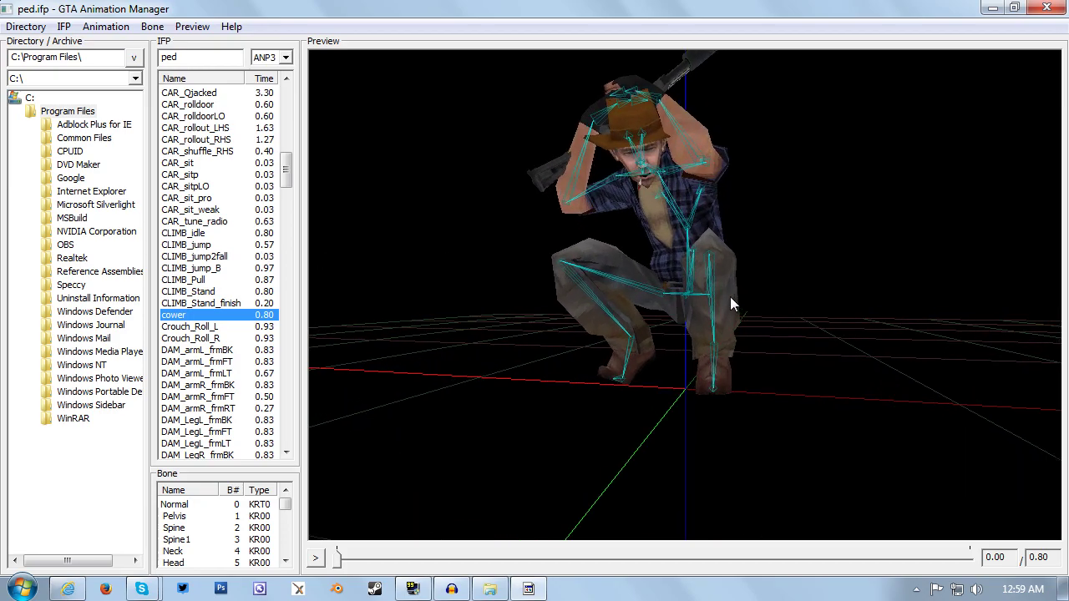
scroll(727, 299, down, 1)
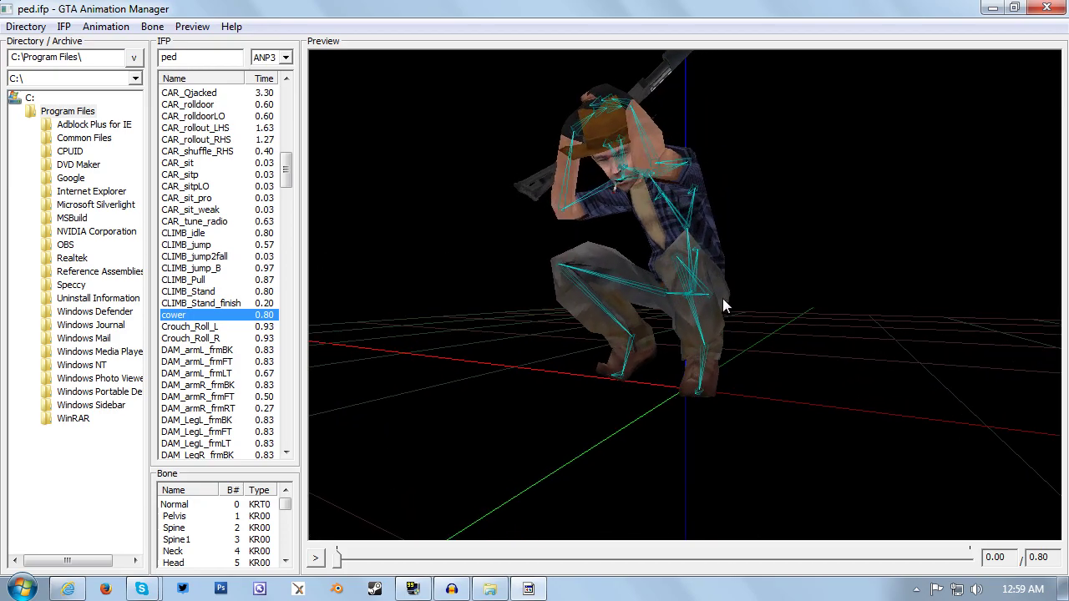
drag(722, 298, 675, 329)
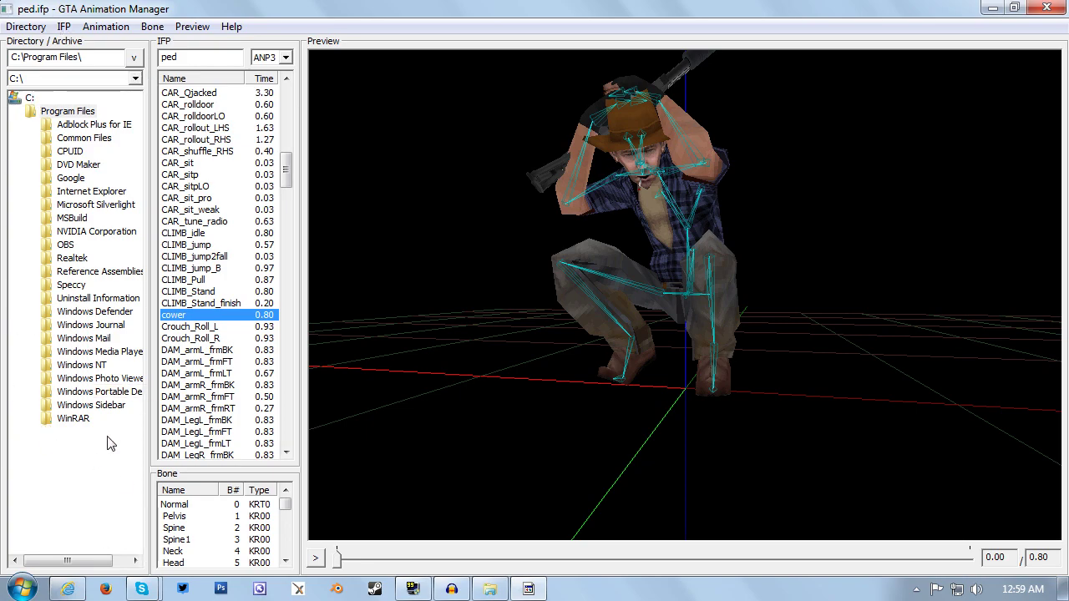
Step: Browse the directory tree to the Ralph's Animation Pack folder in Mods, Grand Theft Auto - San Andreas on drive F:
click(136, 77)
click(72, 127)
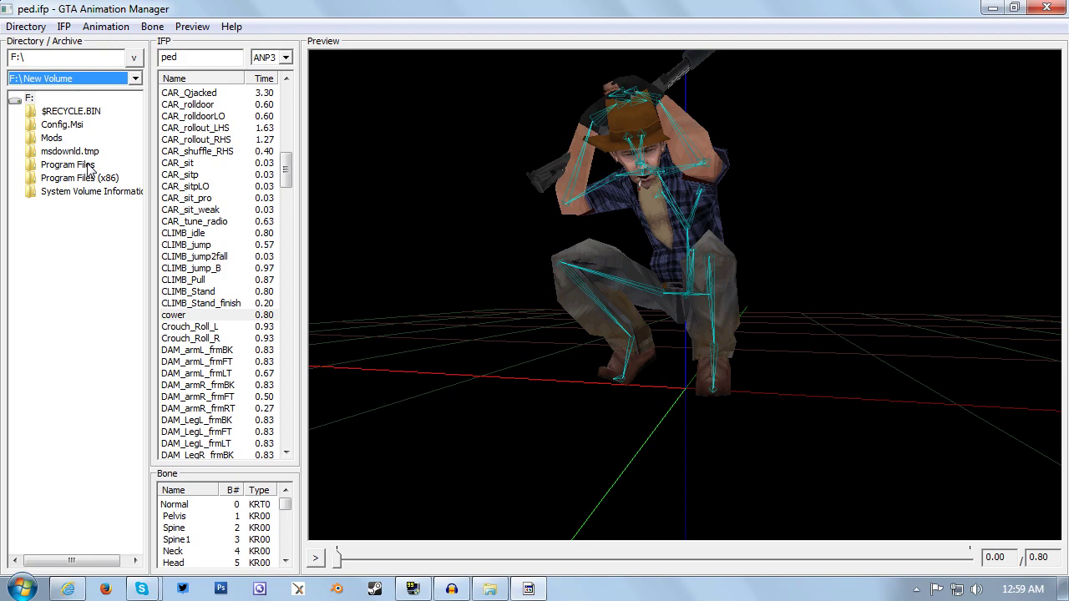
double_click(52, 139)
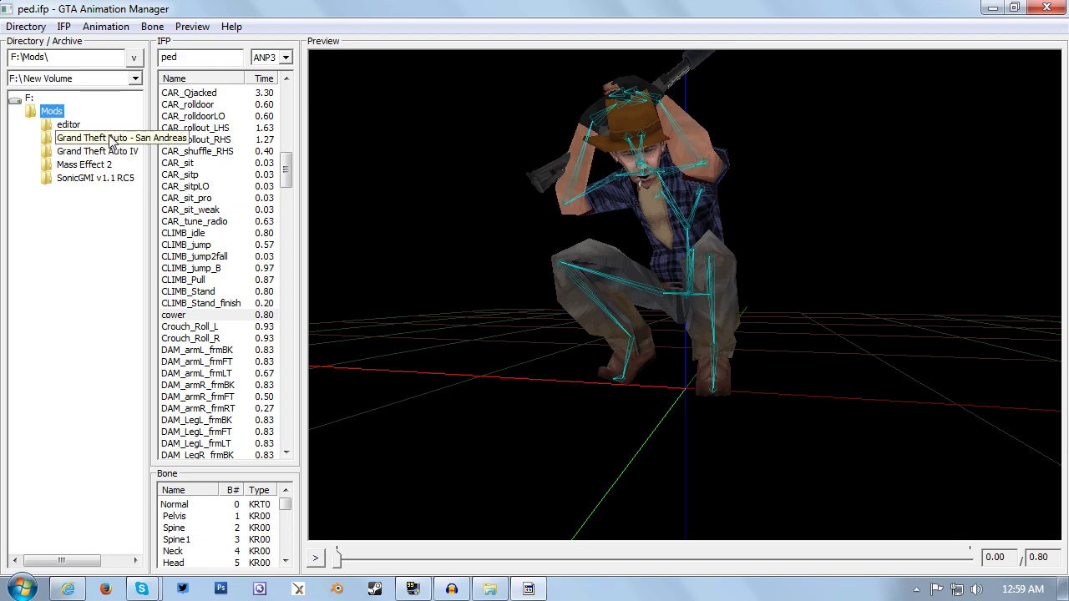
double_click(90, 138)
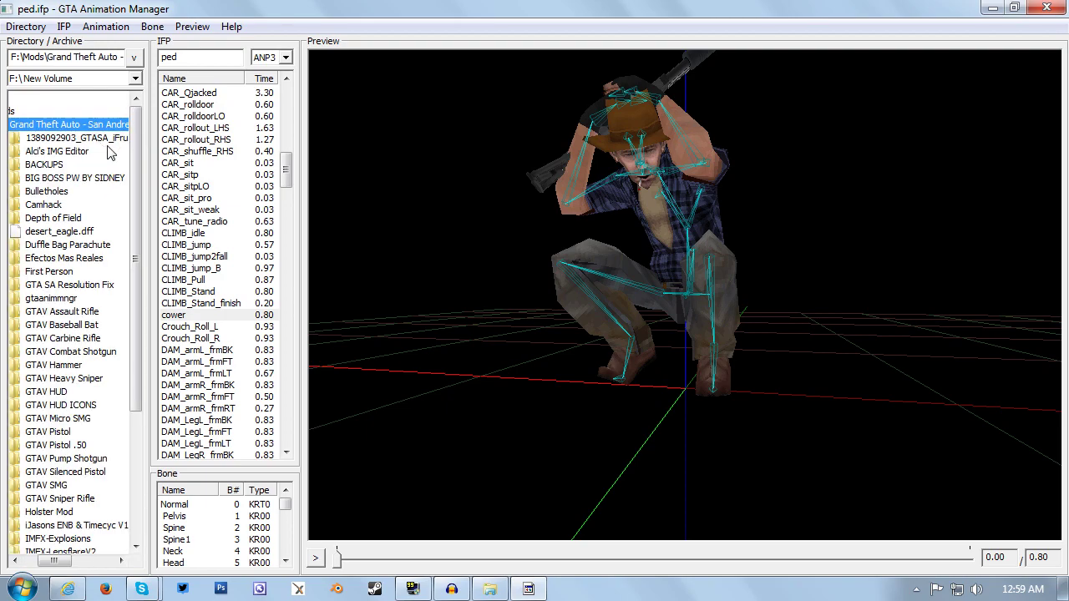
drag(135, 174, 131, 308)
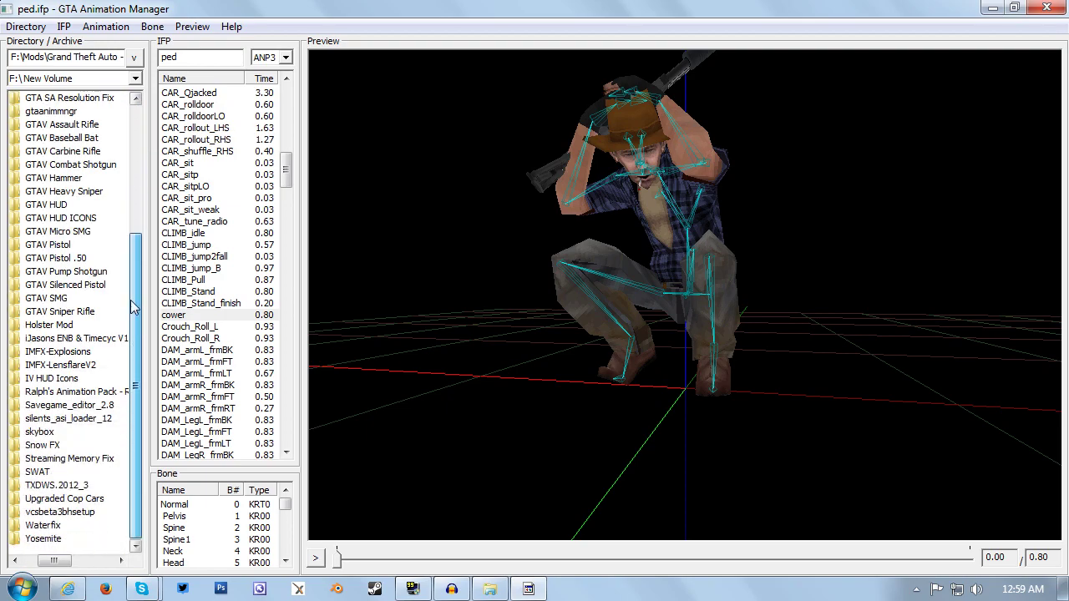
double_click(87, 393)
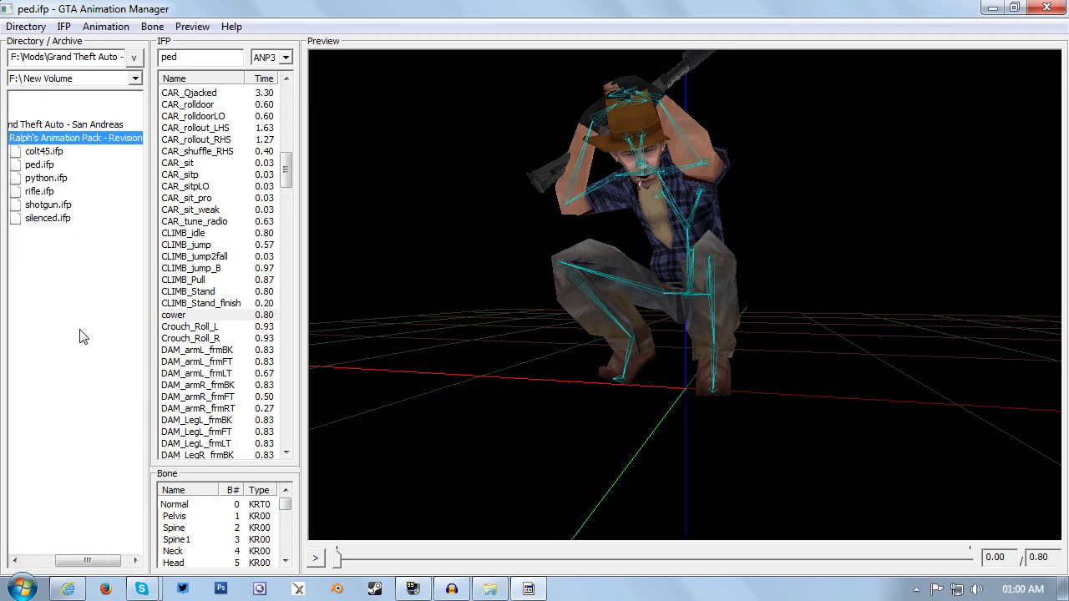
Step: Replace only the cower animation with the version from the pack's ped.ifp, and inspect the new pose from several angles
click(38, 166)
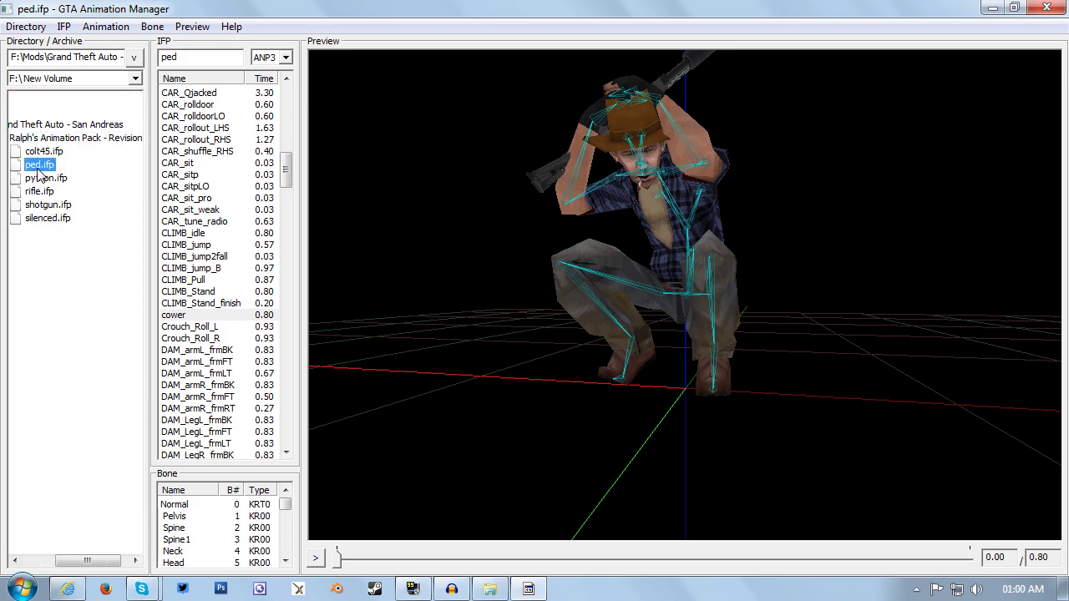
right_click(38, 171)
click(102, 198)
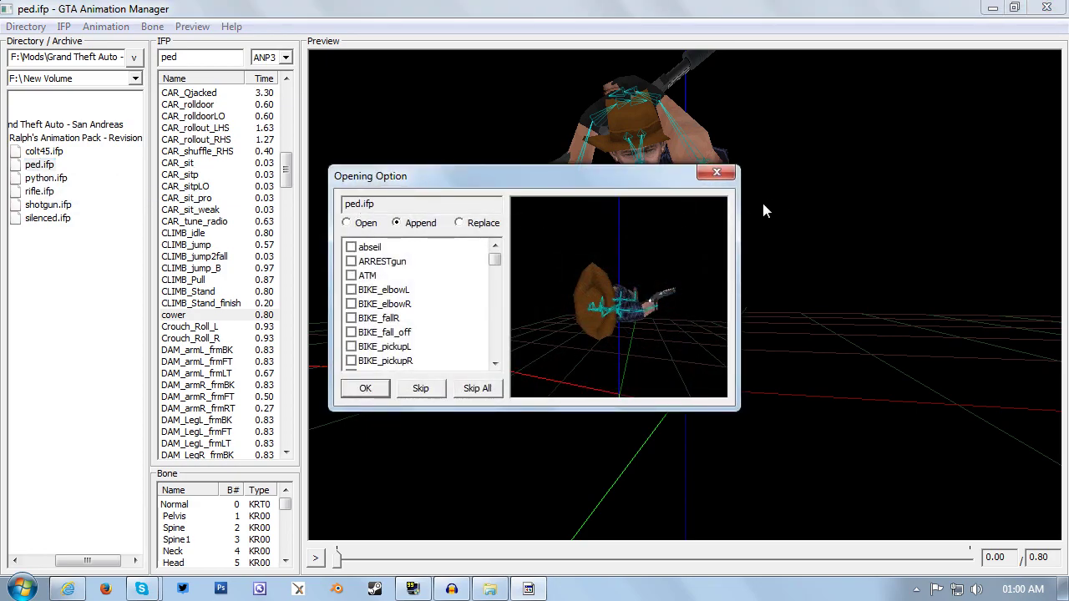
click(348, 223)
click(398, 224)
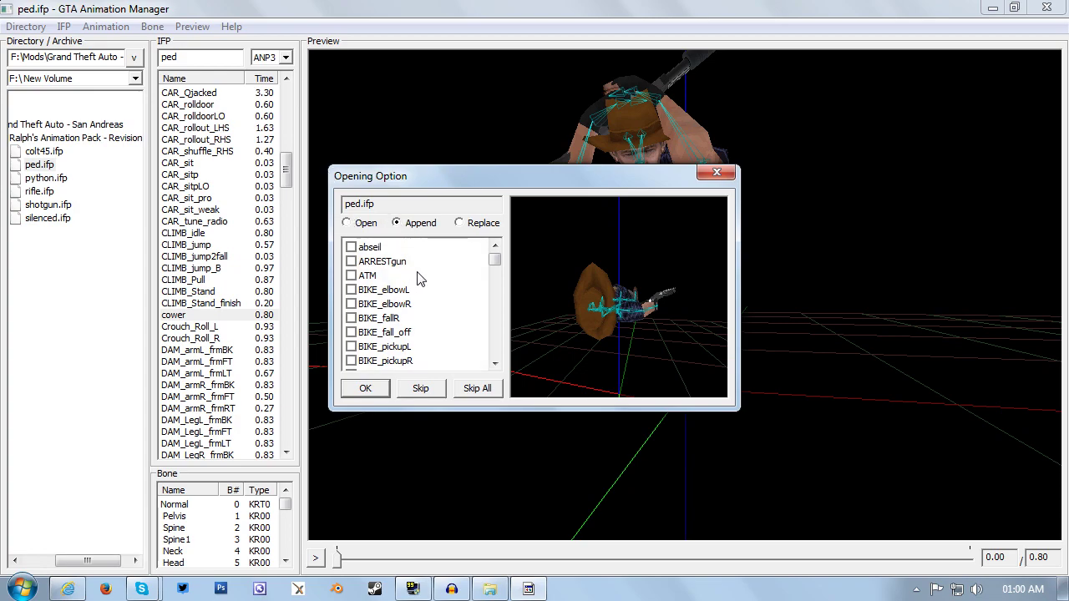
click(460, 224)
scroll(496, 368, down, 3)
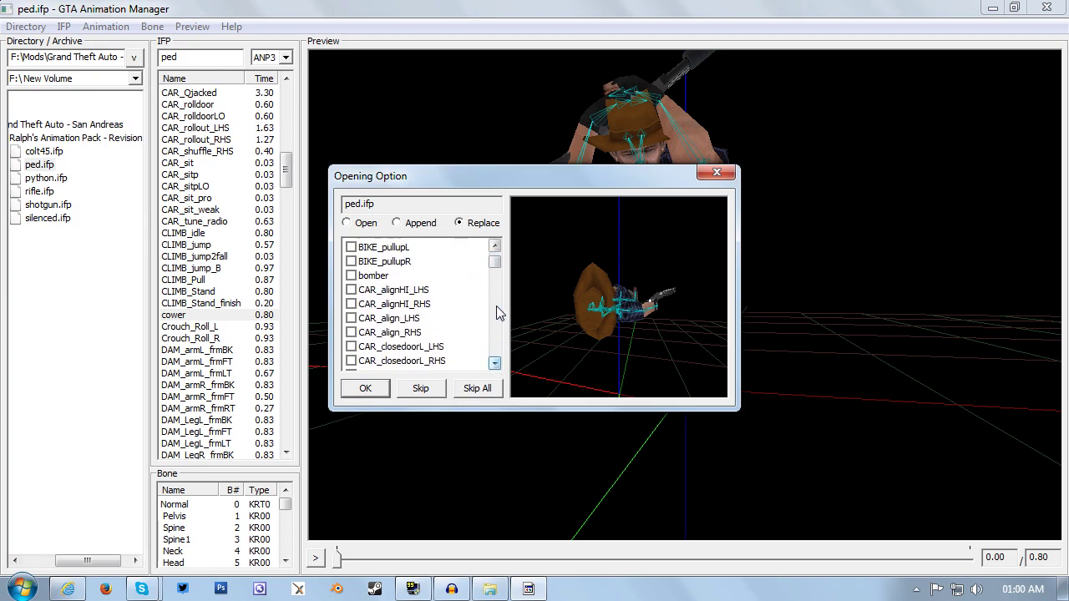
drag(495, 264, 495, 279)
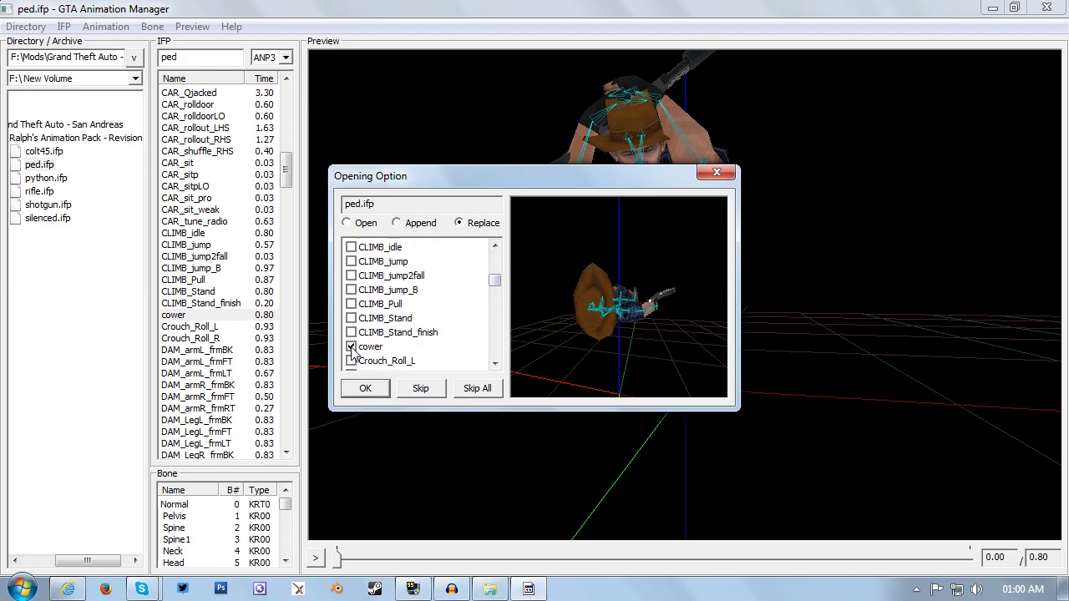
click(375, 395)
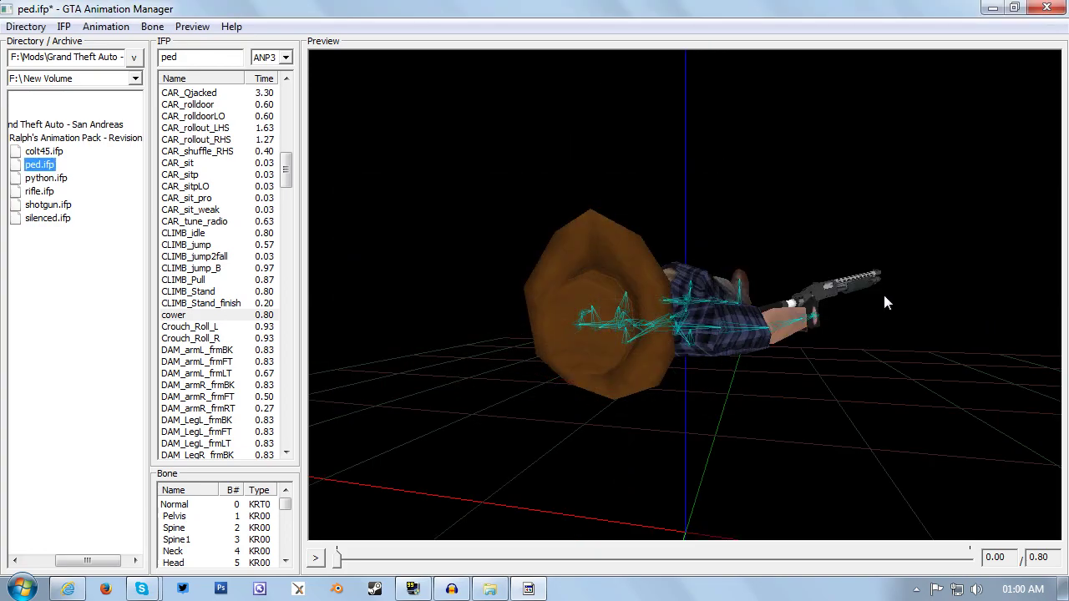
drag(883, 291, 629, 390)
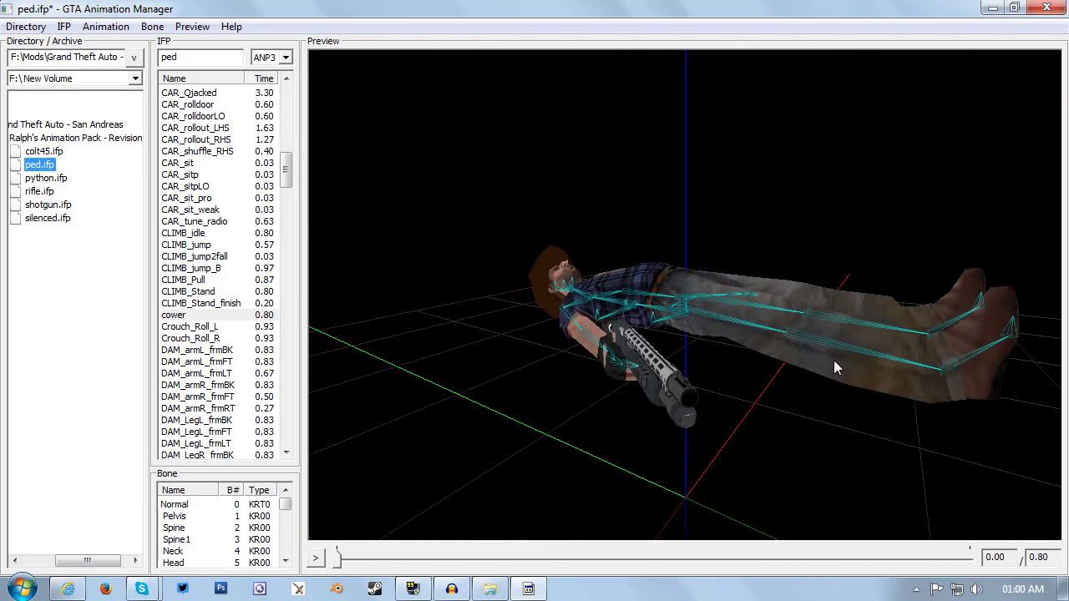
drag(717, 449, 761, 430)
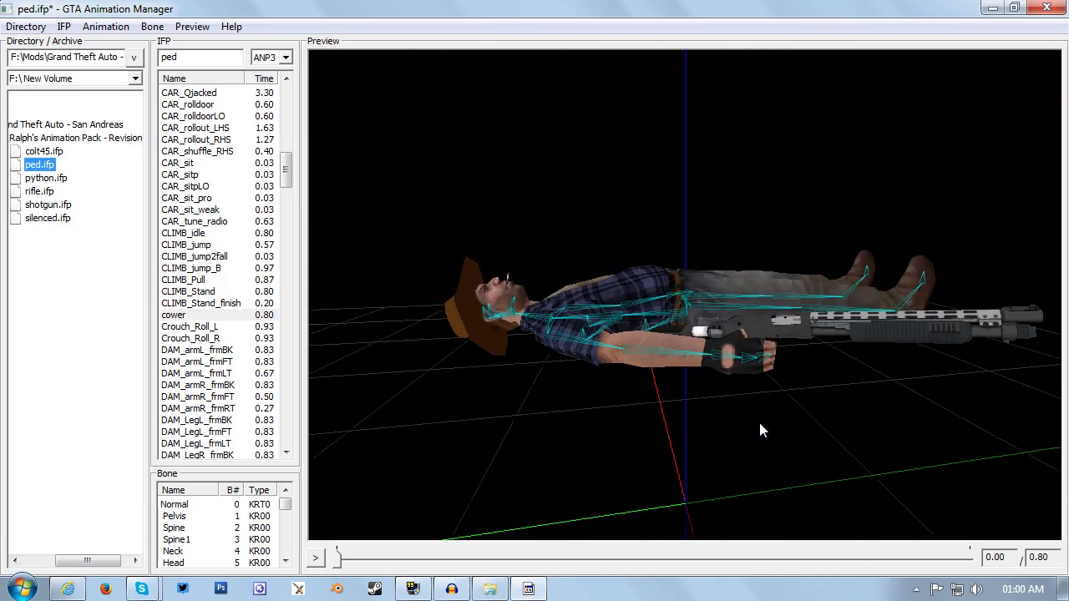
Step: Preview the CLIMB_Stand_finish animation and reselect cower to examine its replaced pose from several angles
click(174, 305)
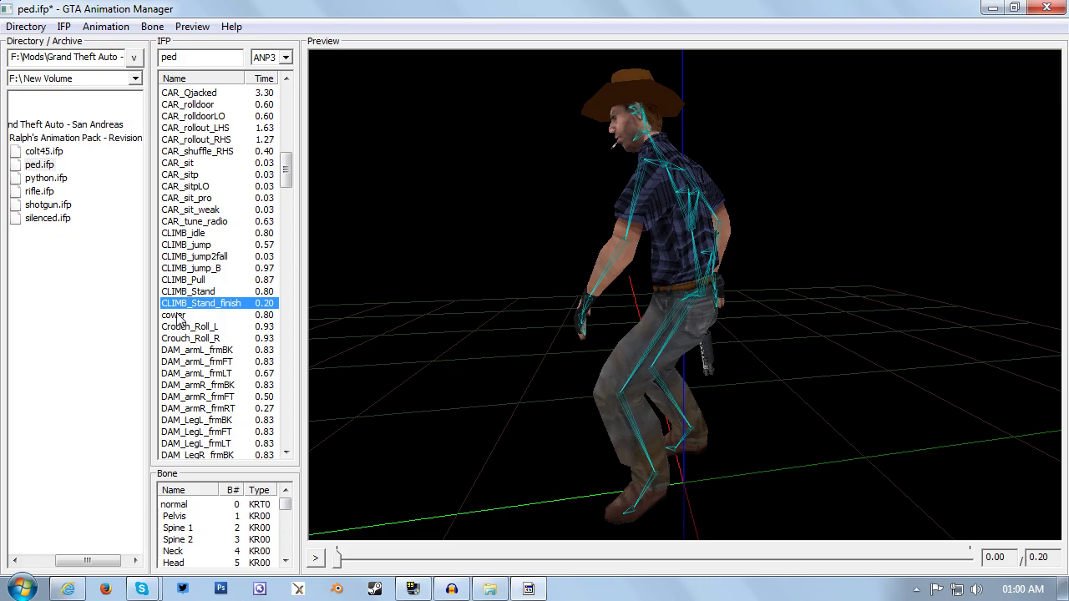
click(174, 316)
drag(533, 330, 351, 351)
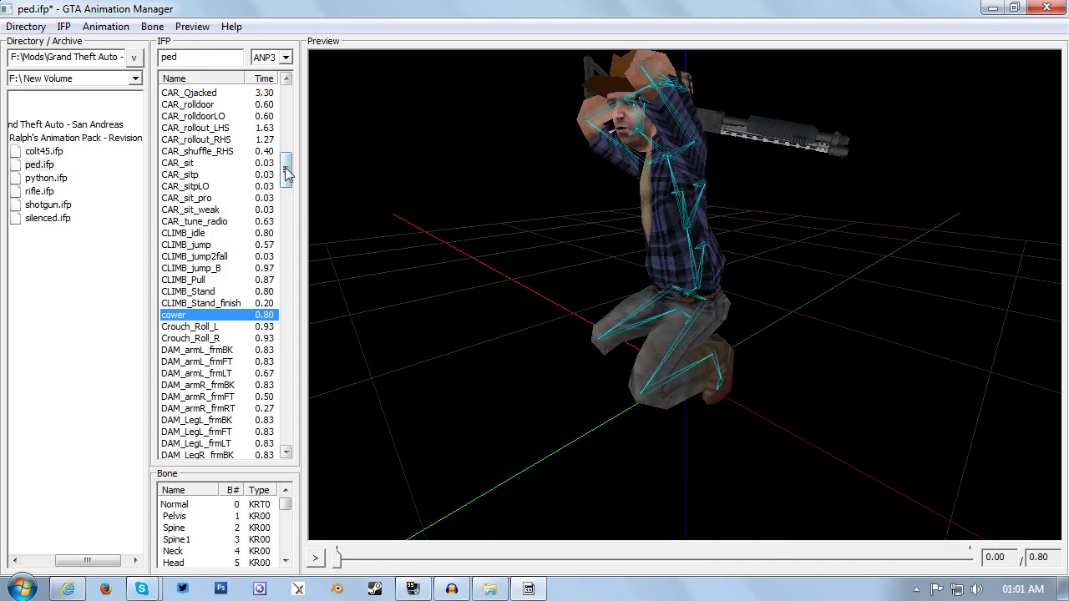
mouse_move(287, 170)
mouse_down()
mouse_move(286, 94)
mouse_move(316, 406)
mouse_move(292, 126)
mouse_move(287, 177)
mouse_up()
drag(498, 382, 521, 385)
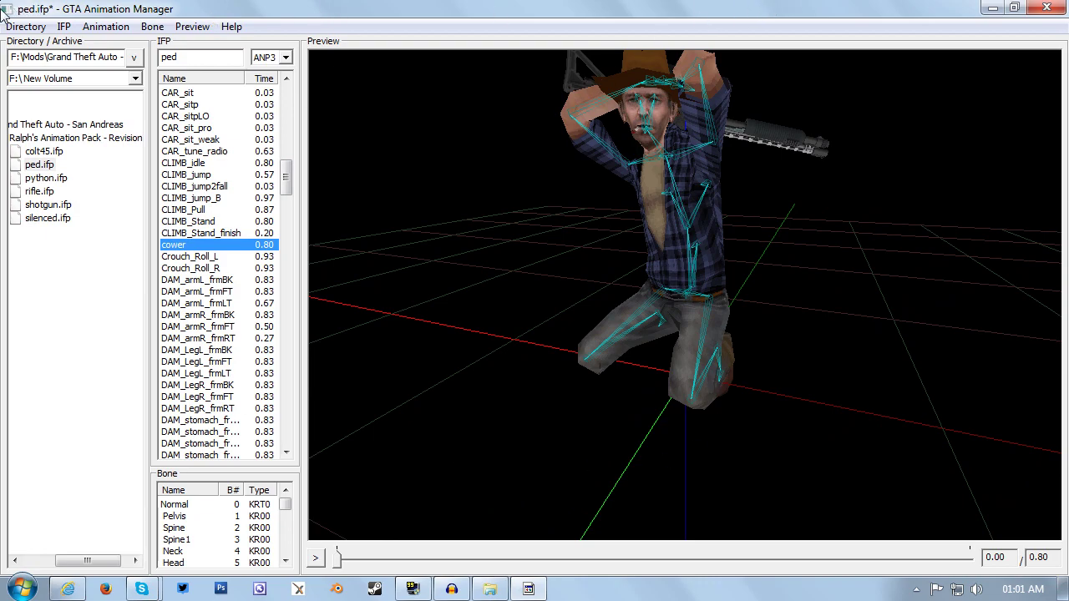
click(64, 27)
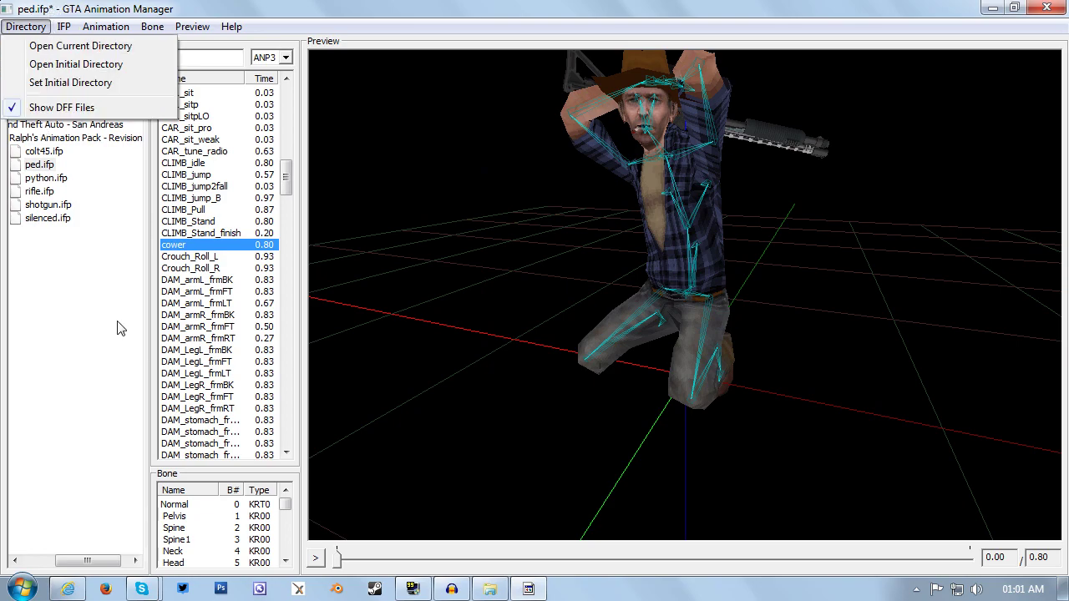
mouse_move(192, 26)
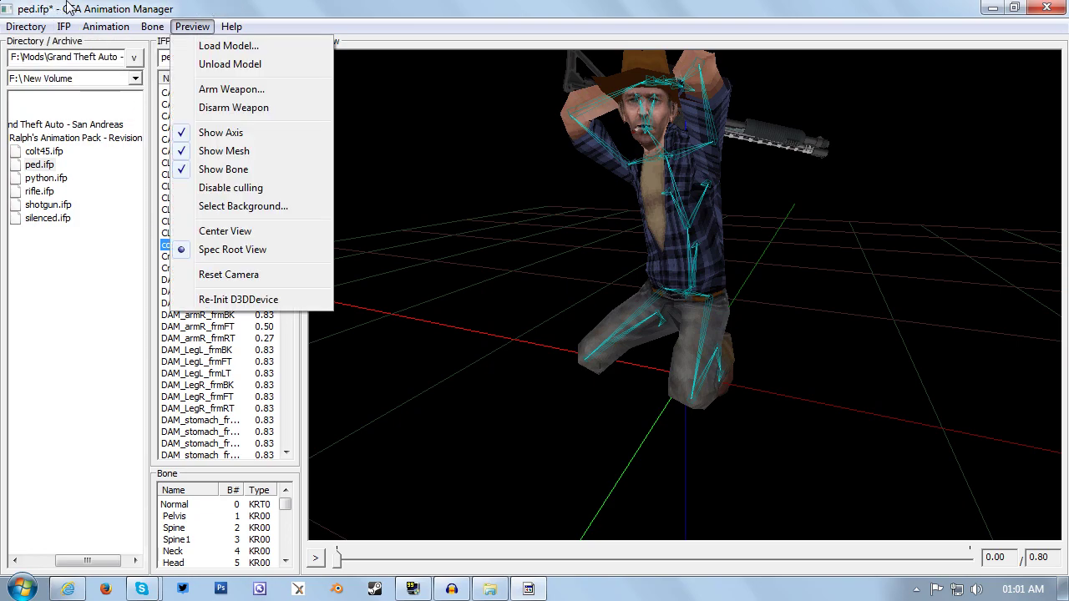
mouse_move(26, 26)
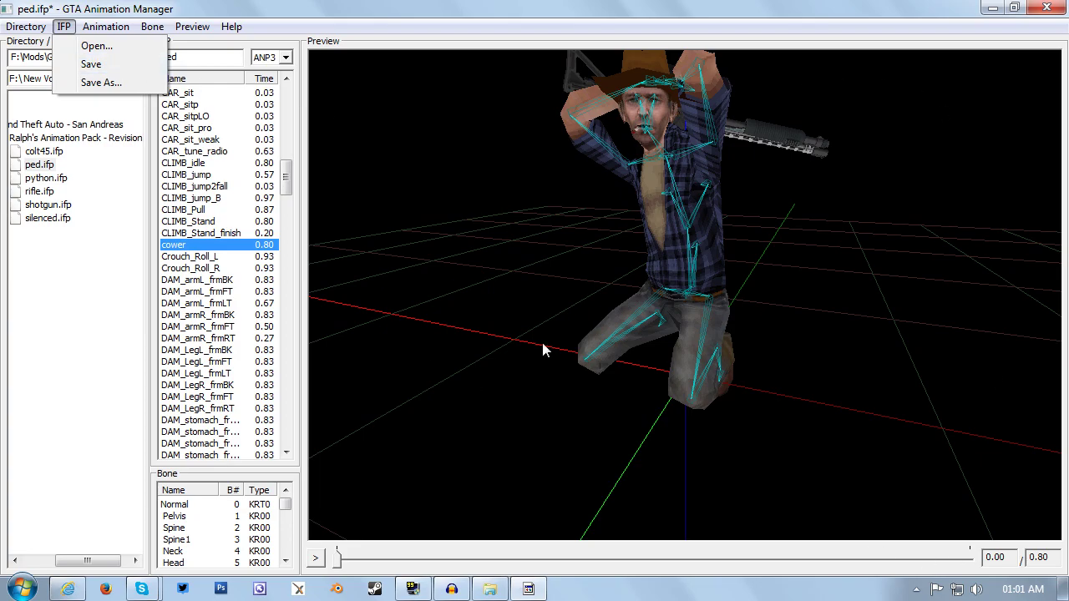
drag(758, 391, 375, 435)
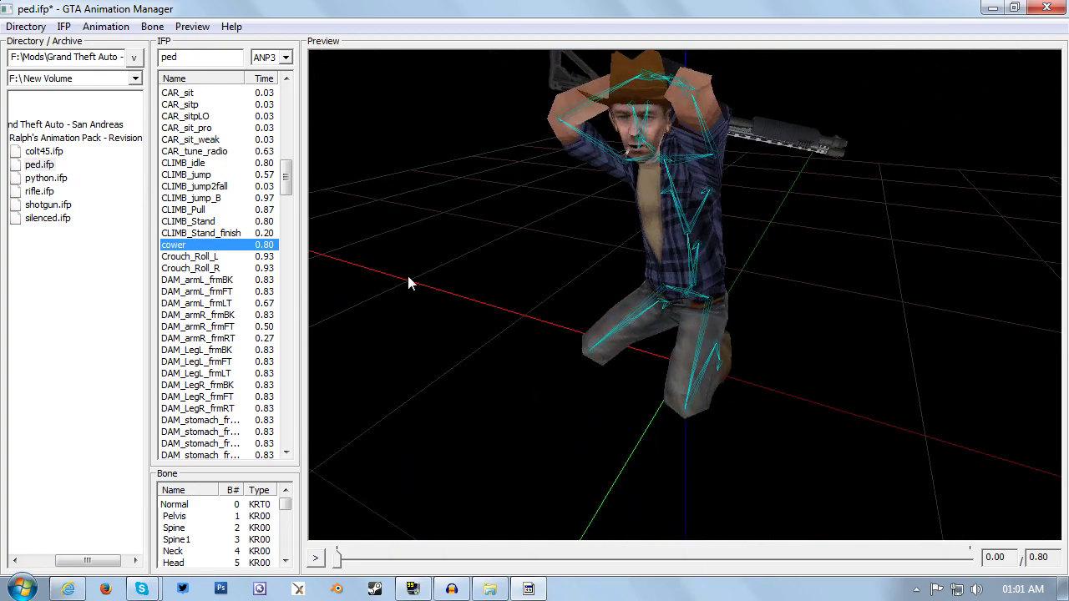